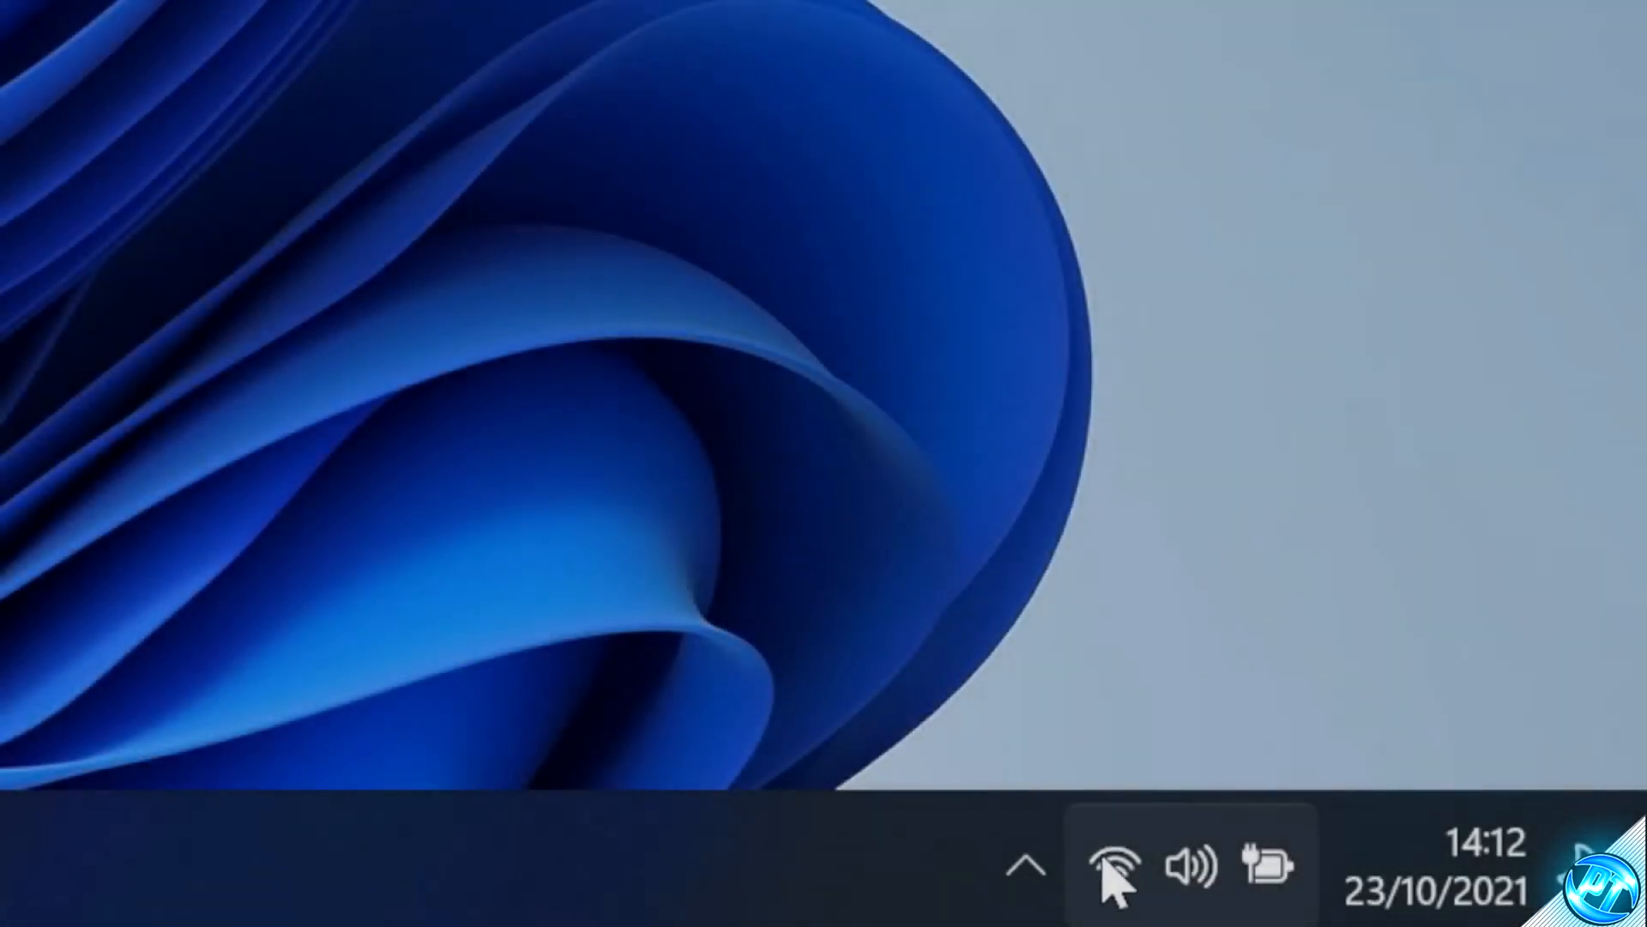
Step: Open the network adapter connections list from the Network & internet advanced network settings
right_click(1107, 865)
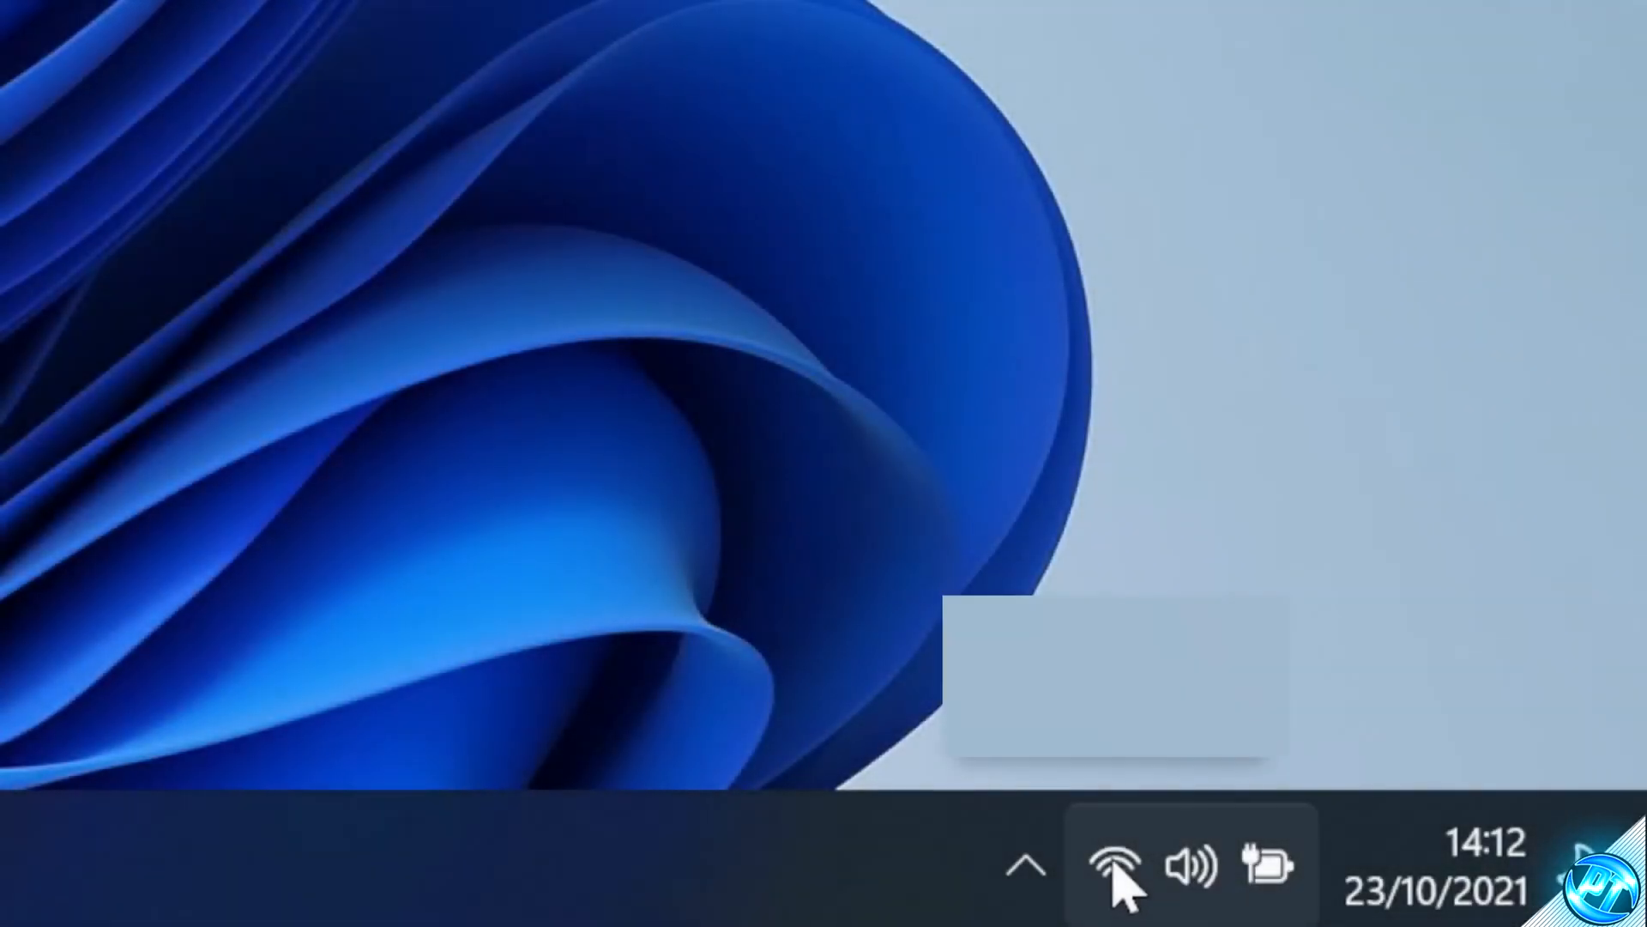
left_click(1064, 699)
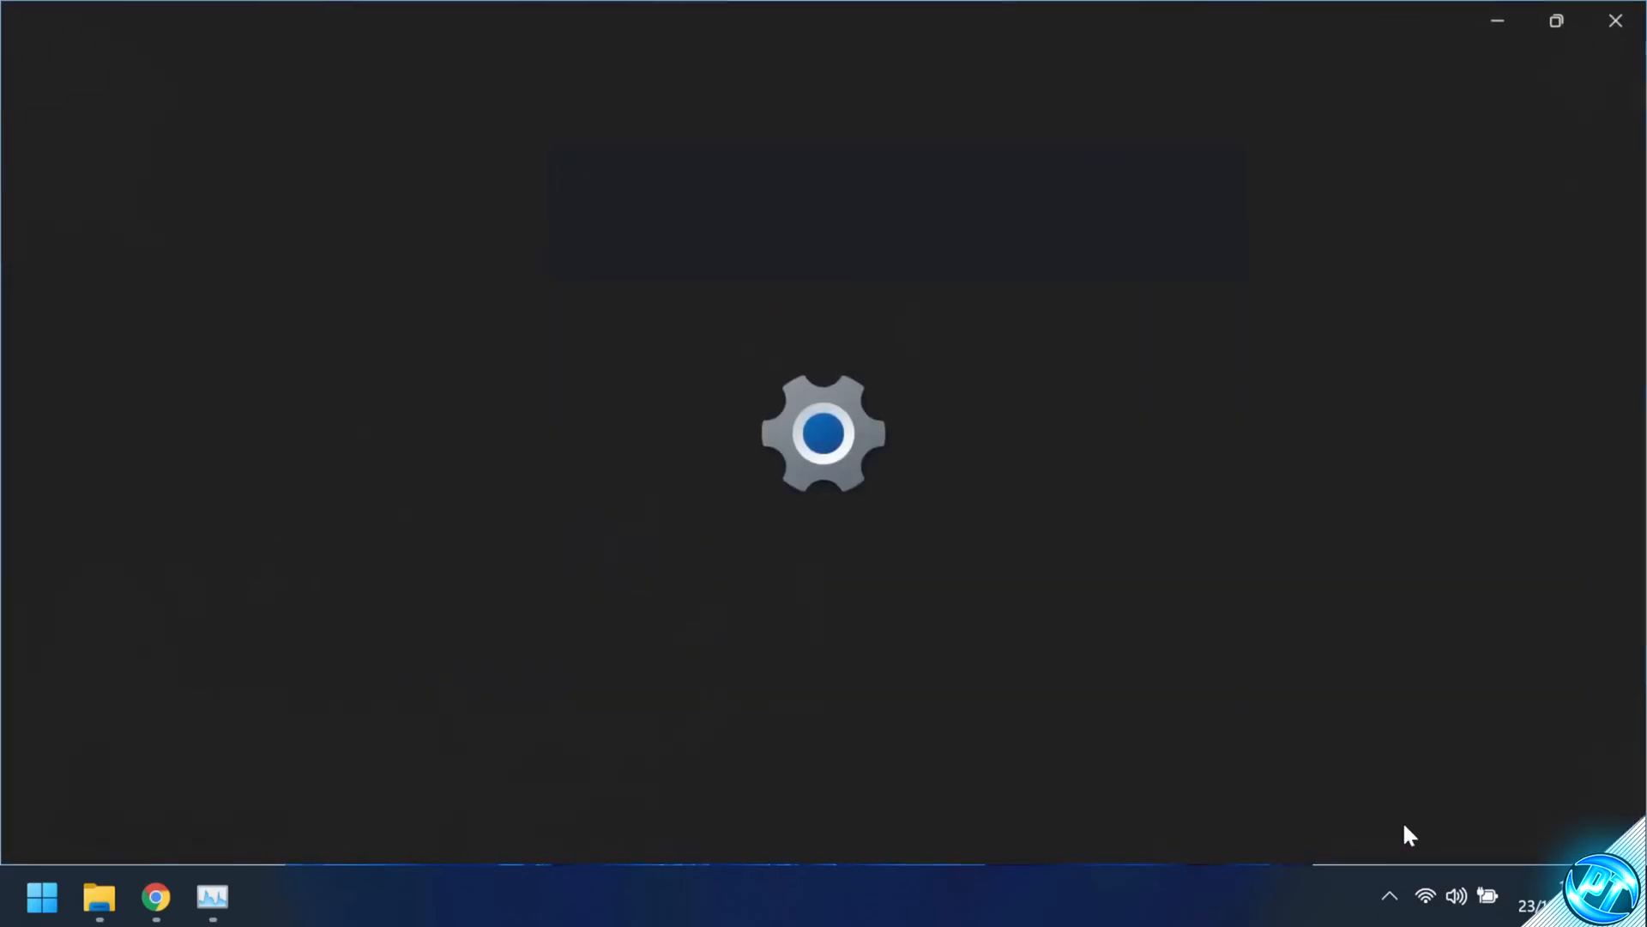
scroll(759, 556, "down", 3)
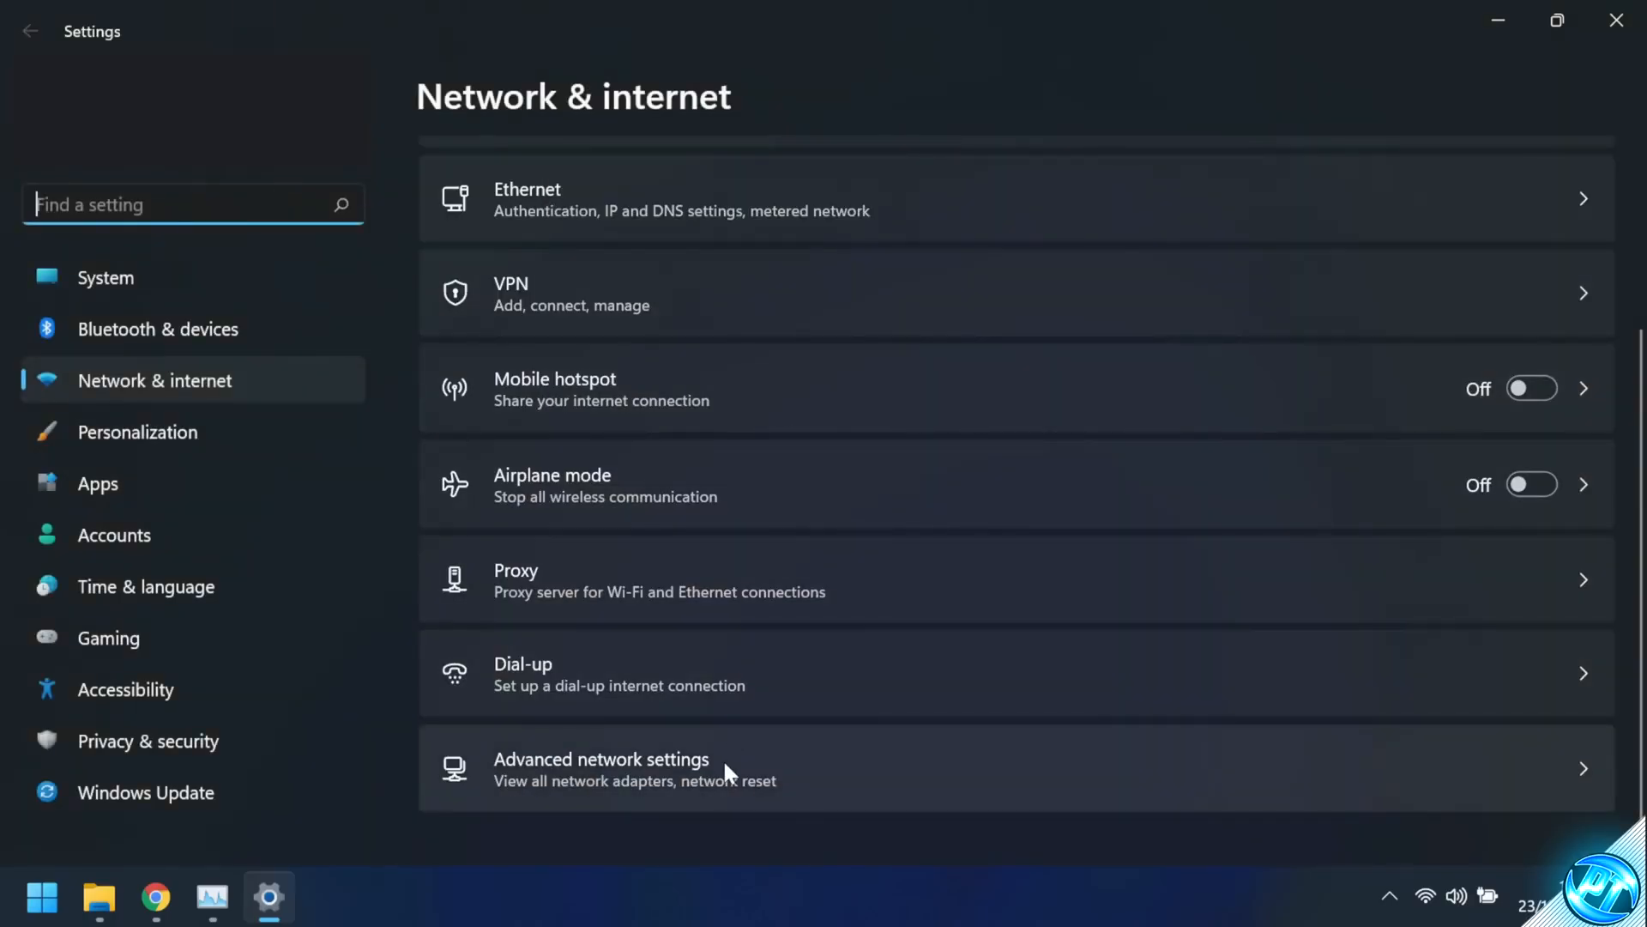
left_click(724, 759)
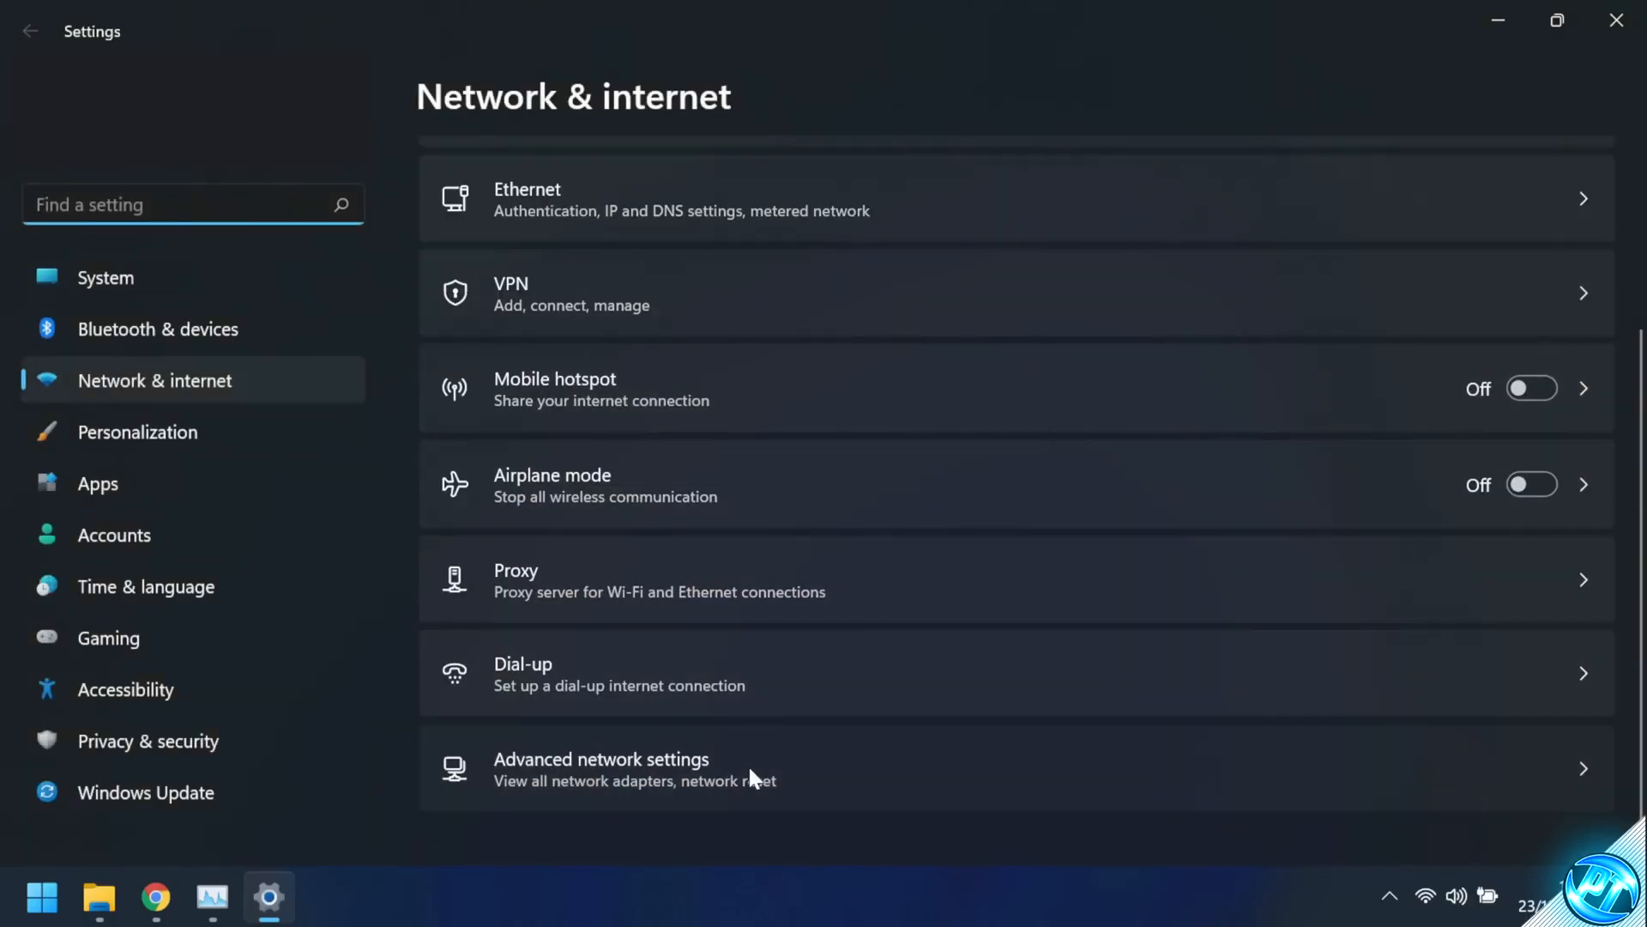
left_click(646, 558)
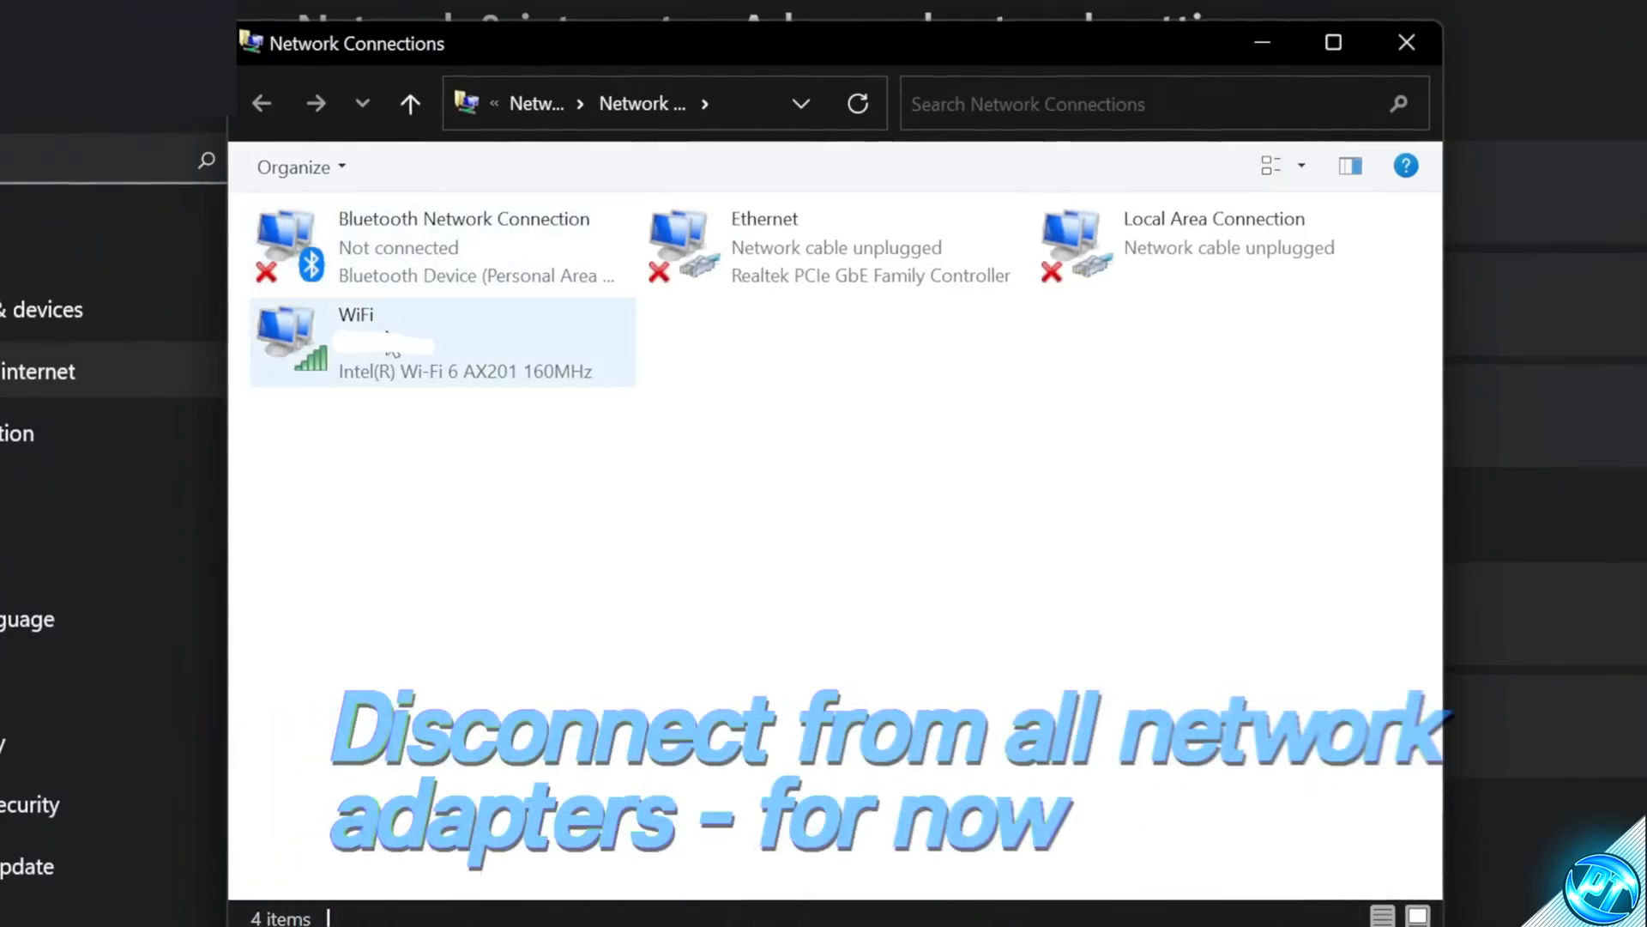
Step: Disable the WiFi and Bluetooth Network Connection adapters
right_click(497, 354)
left_click(460, 357)
right_click(455, 283)
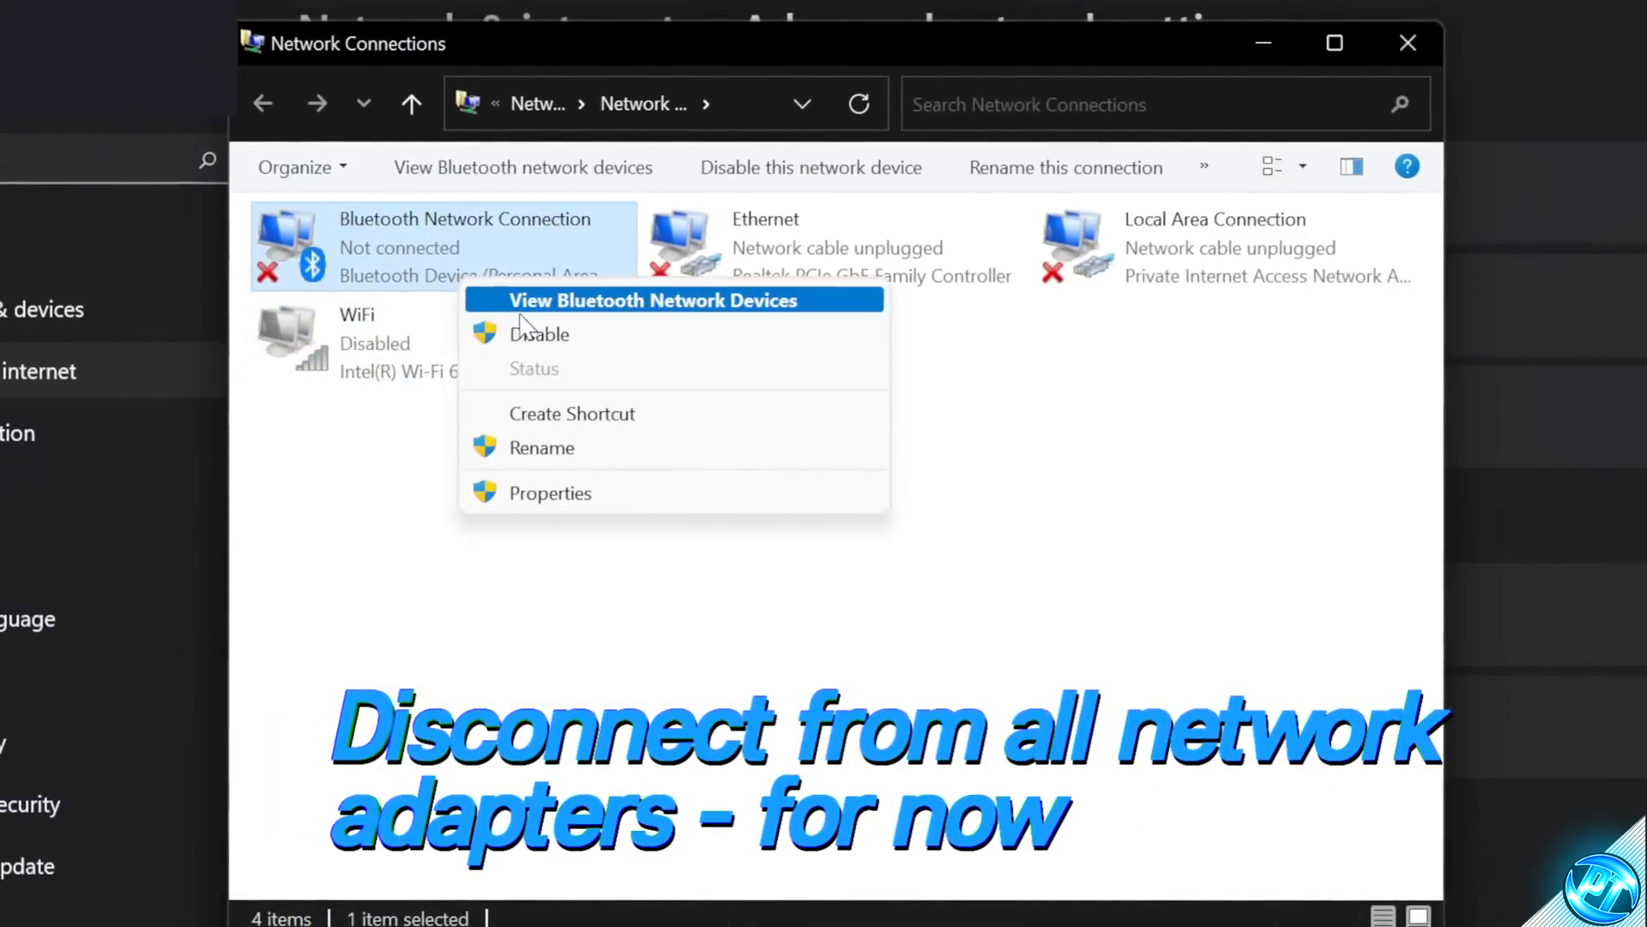
left_click(484, 334)
left_click(804, 279)
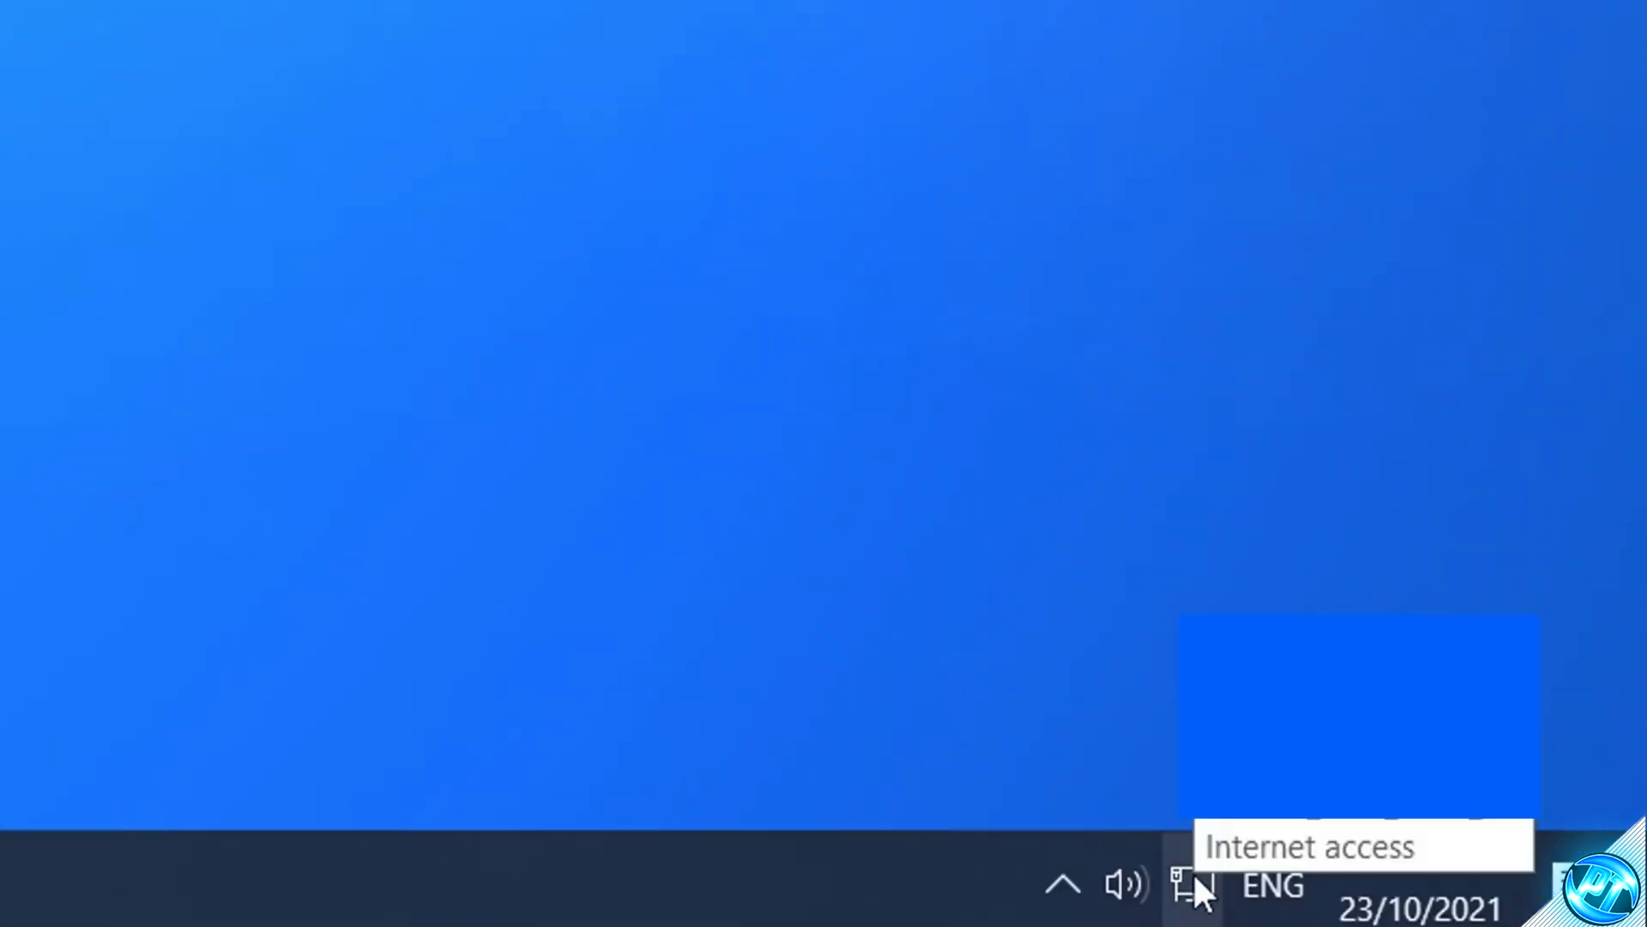
Step: Open Network & Internet settings on the other PC and go to the adapter options
right_click(1192, 875)
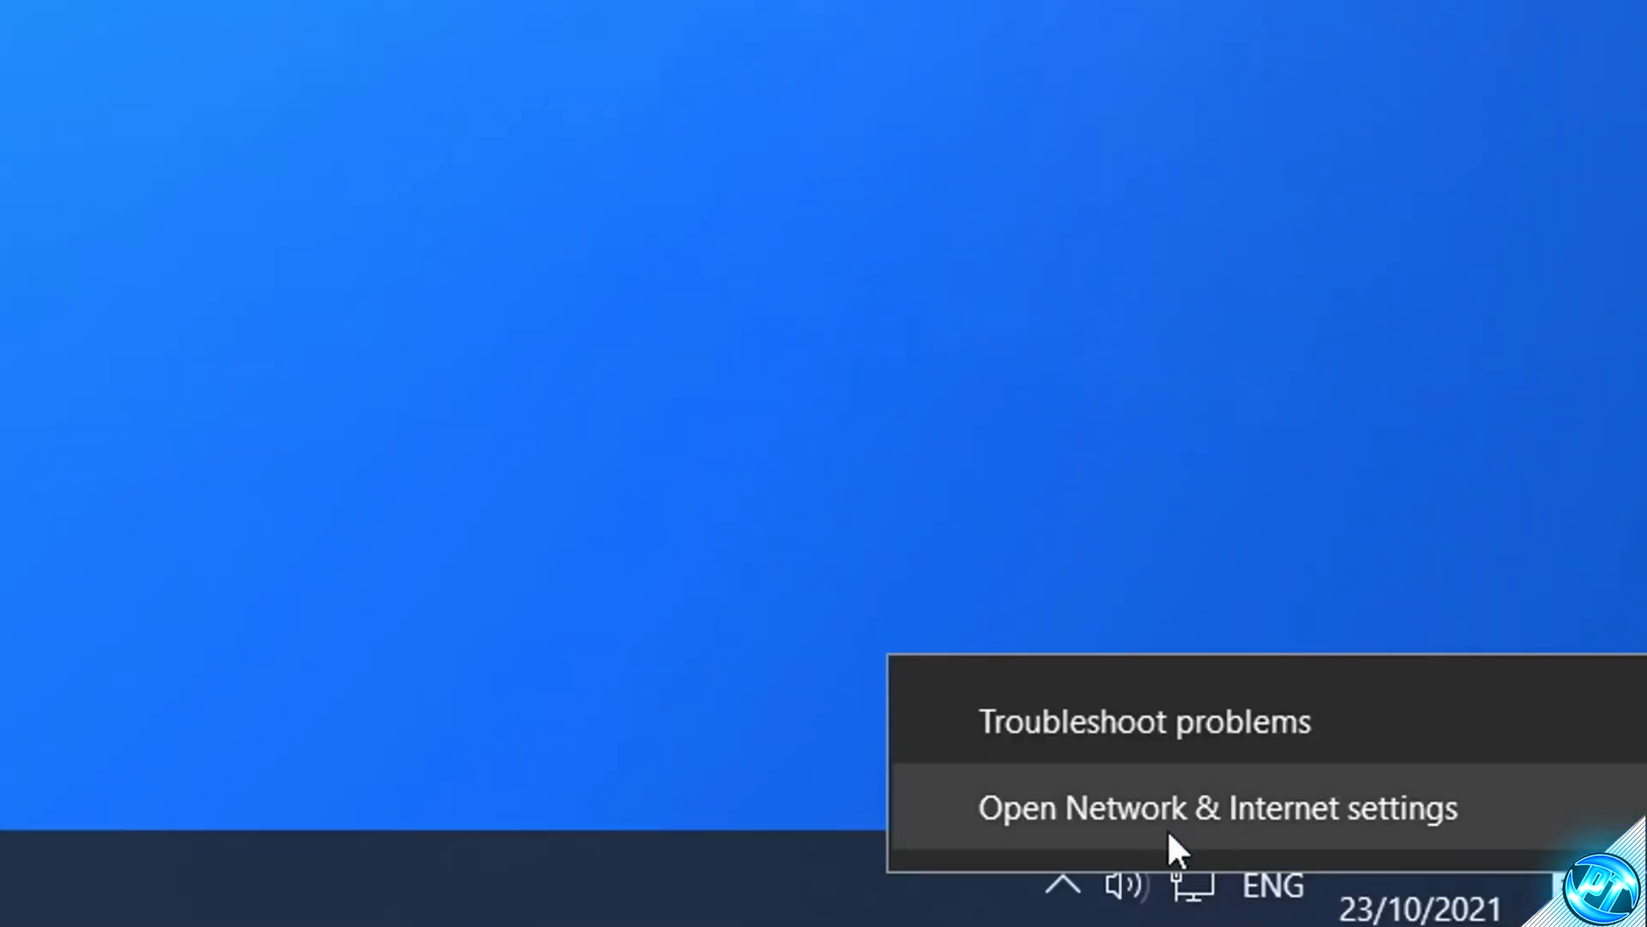
left_click(1217, 828)
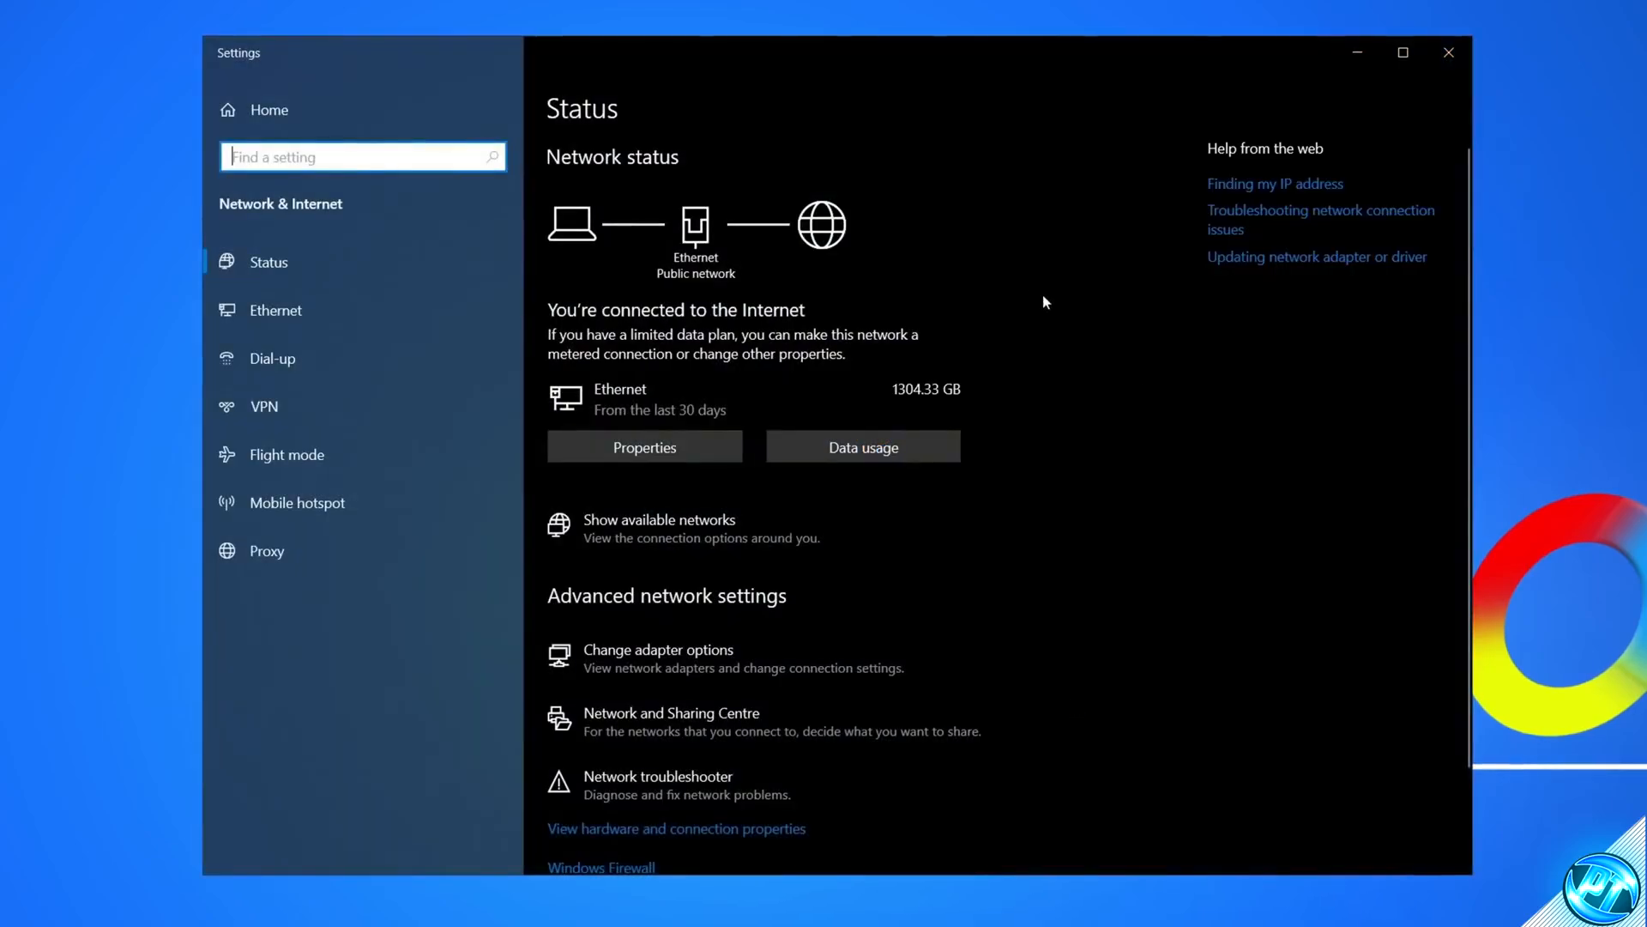
left_click(720, 664)
Step: Disable the Ethernet network adapter
right_click(345, 182)
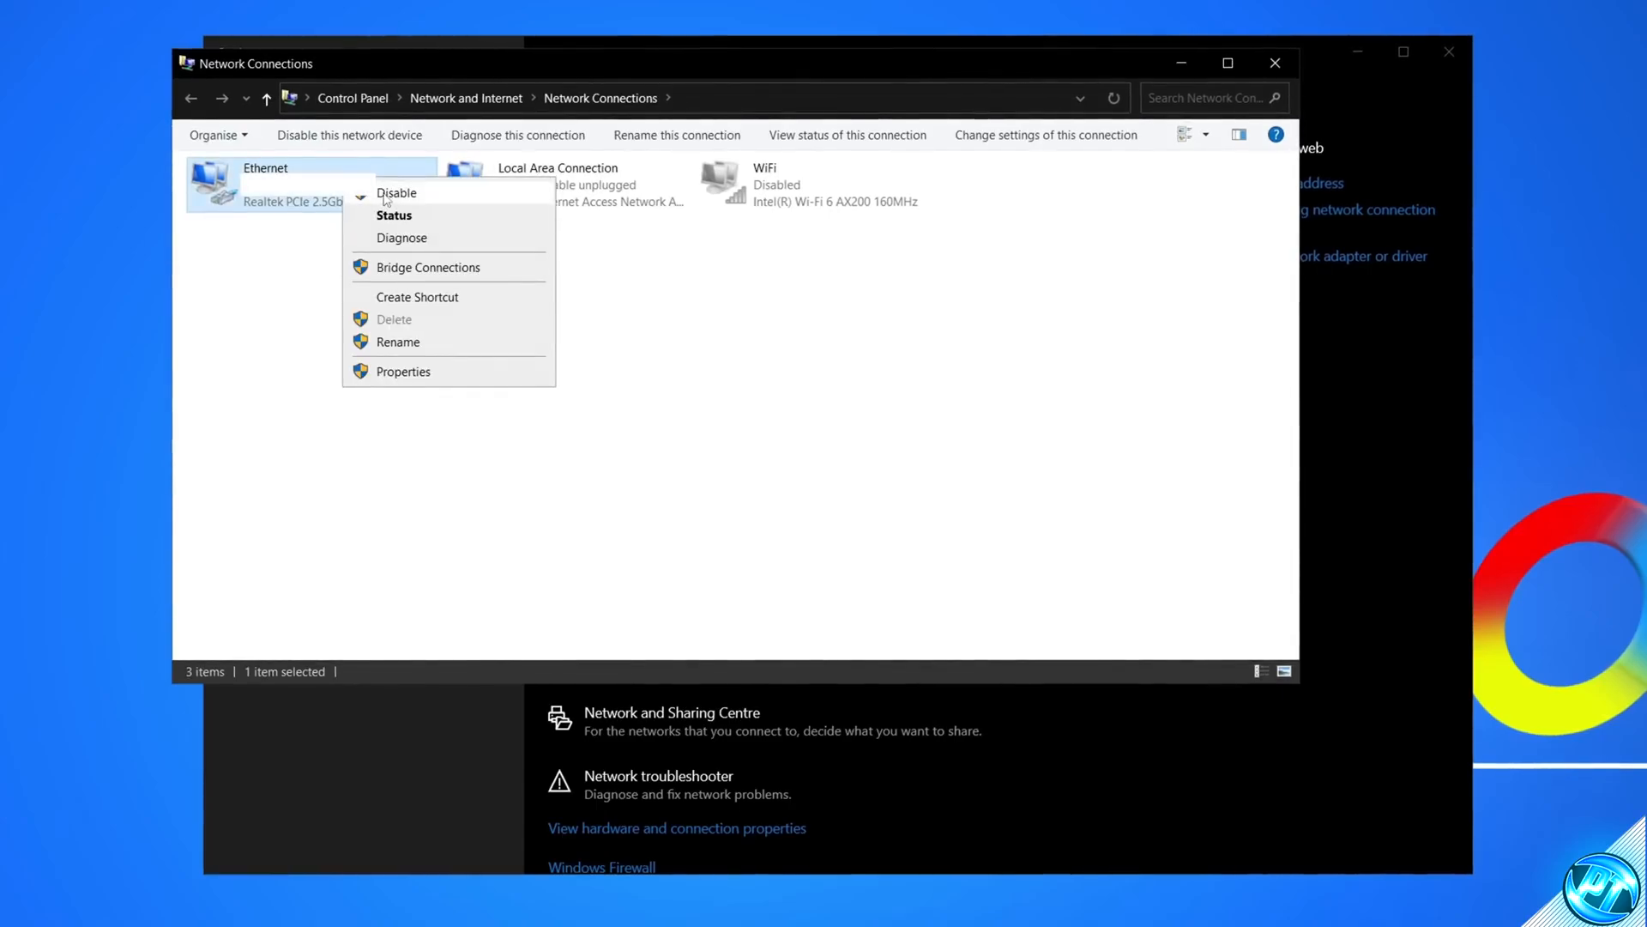
left_click(791, 275)
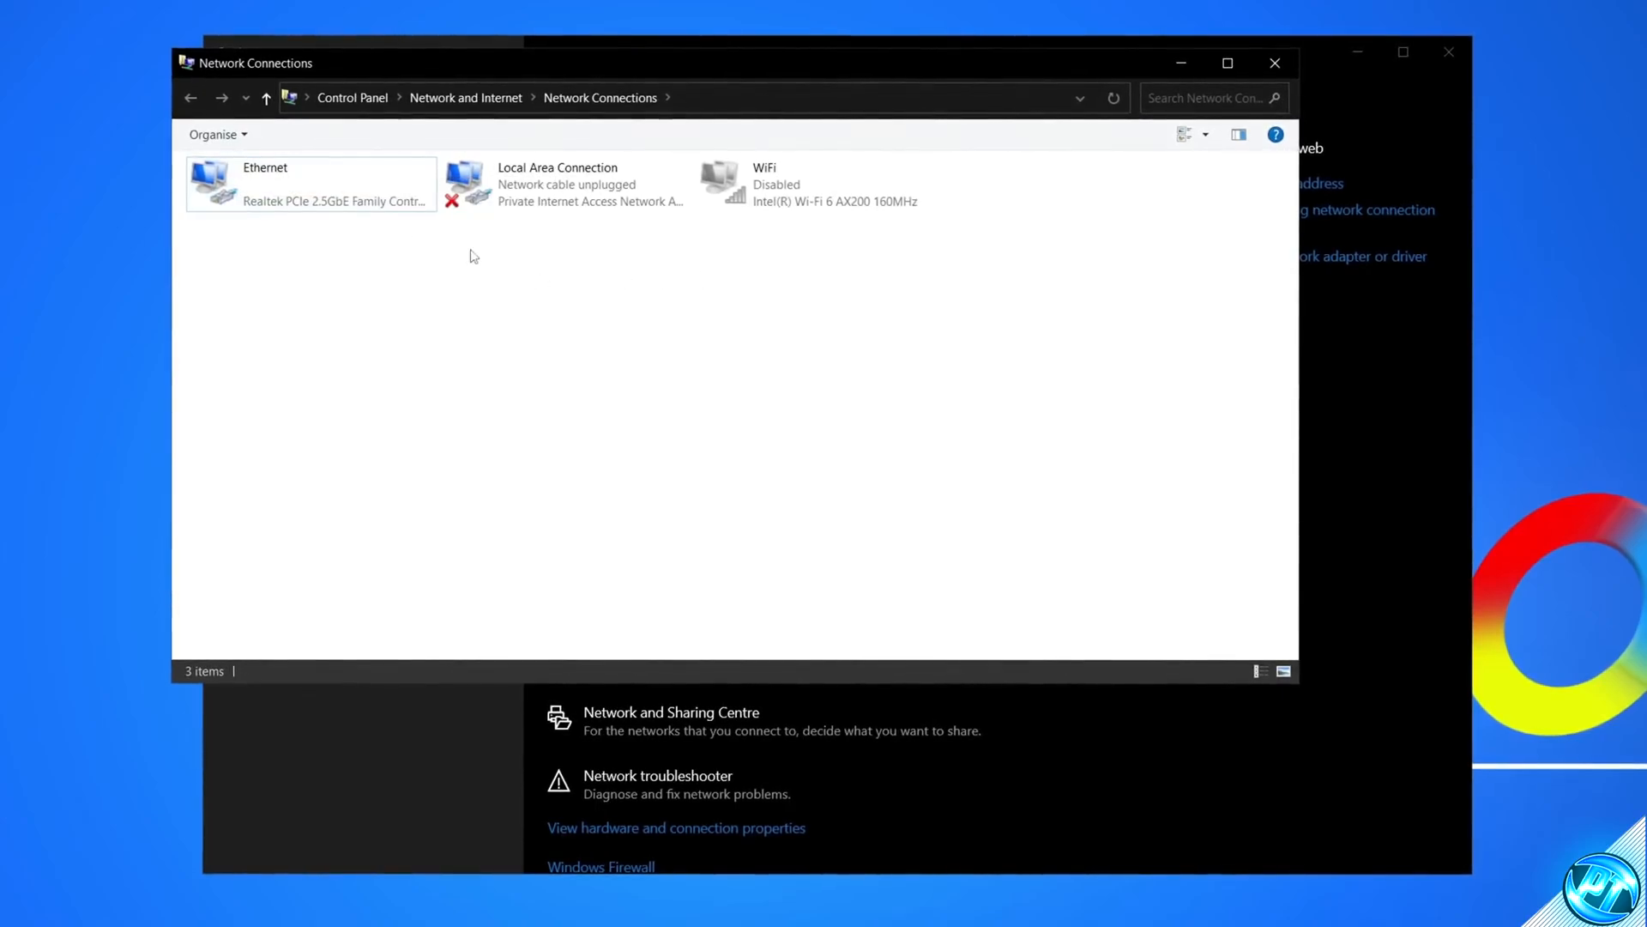
right_click(359, 199)
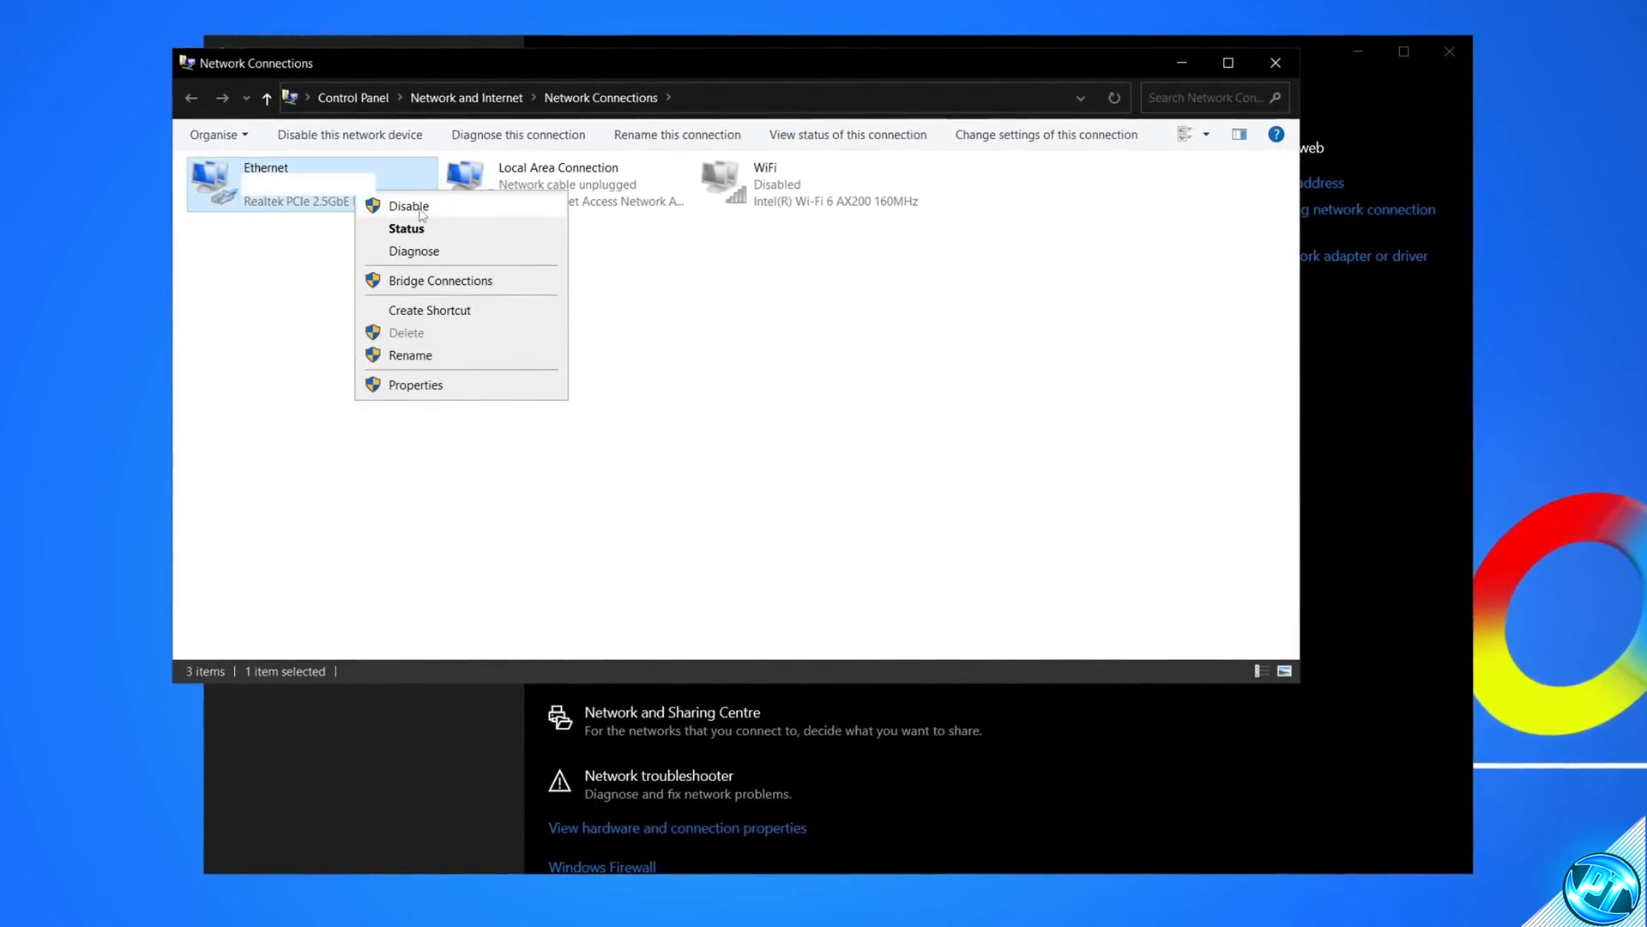
left_click(1125, 224)
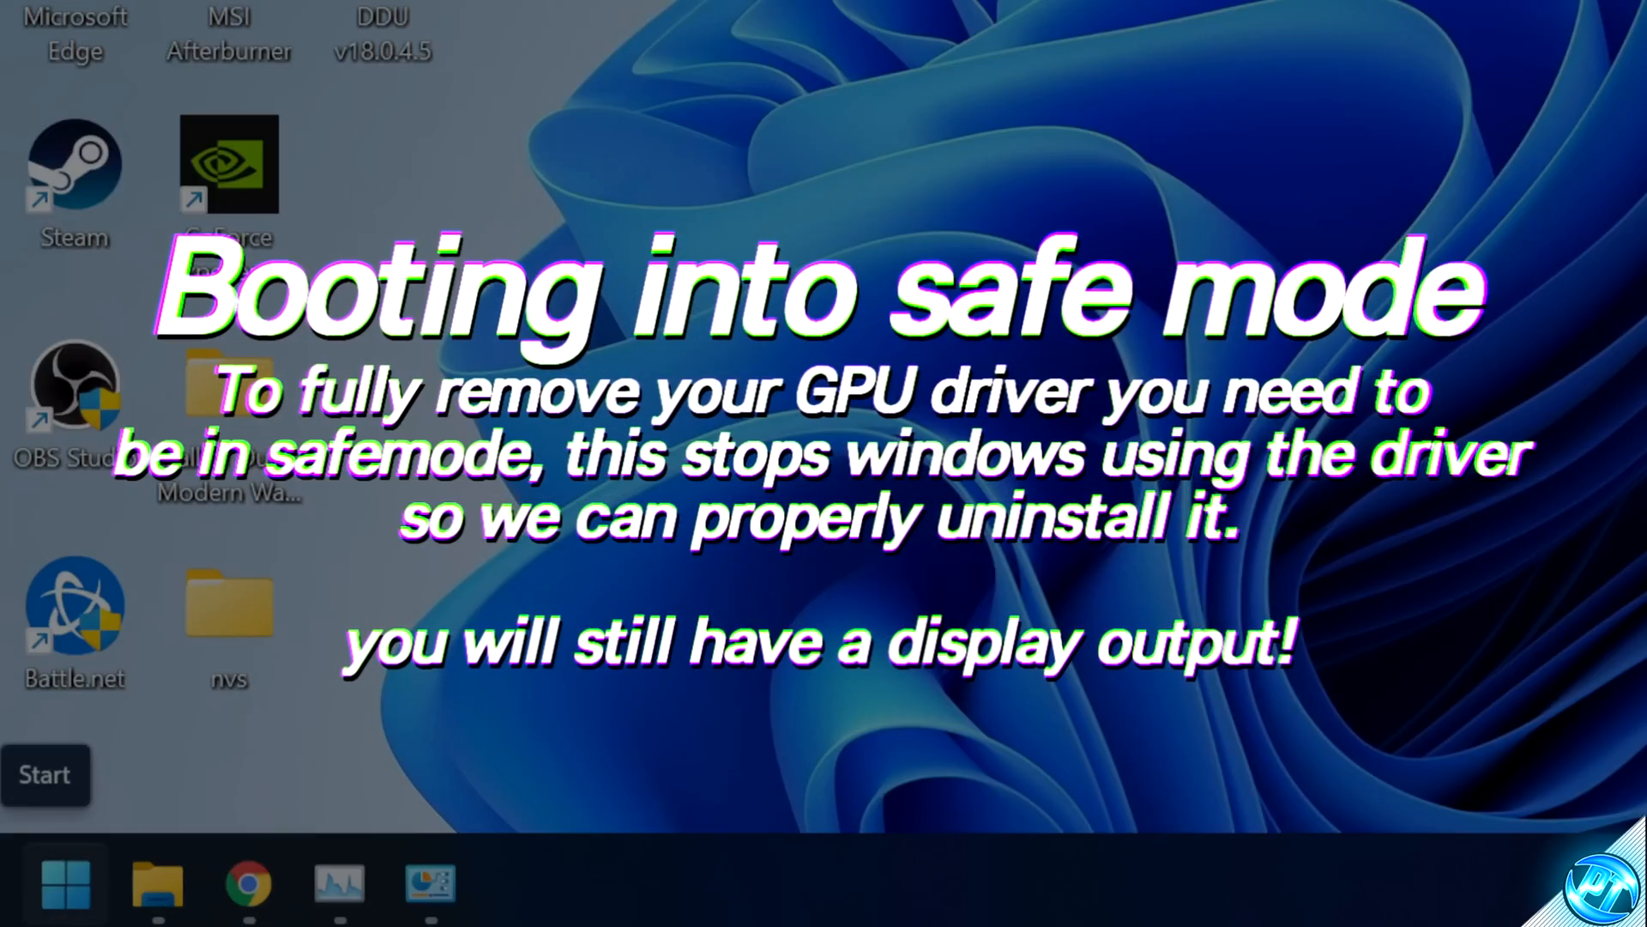
Step: Restart the PC into the advanced startup options from the Start menu's power options
left_click(41, 897)
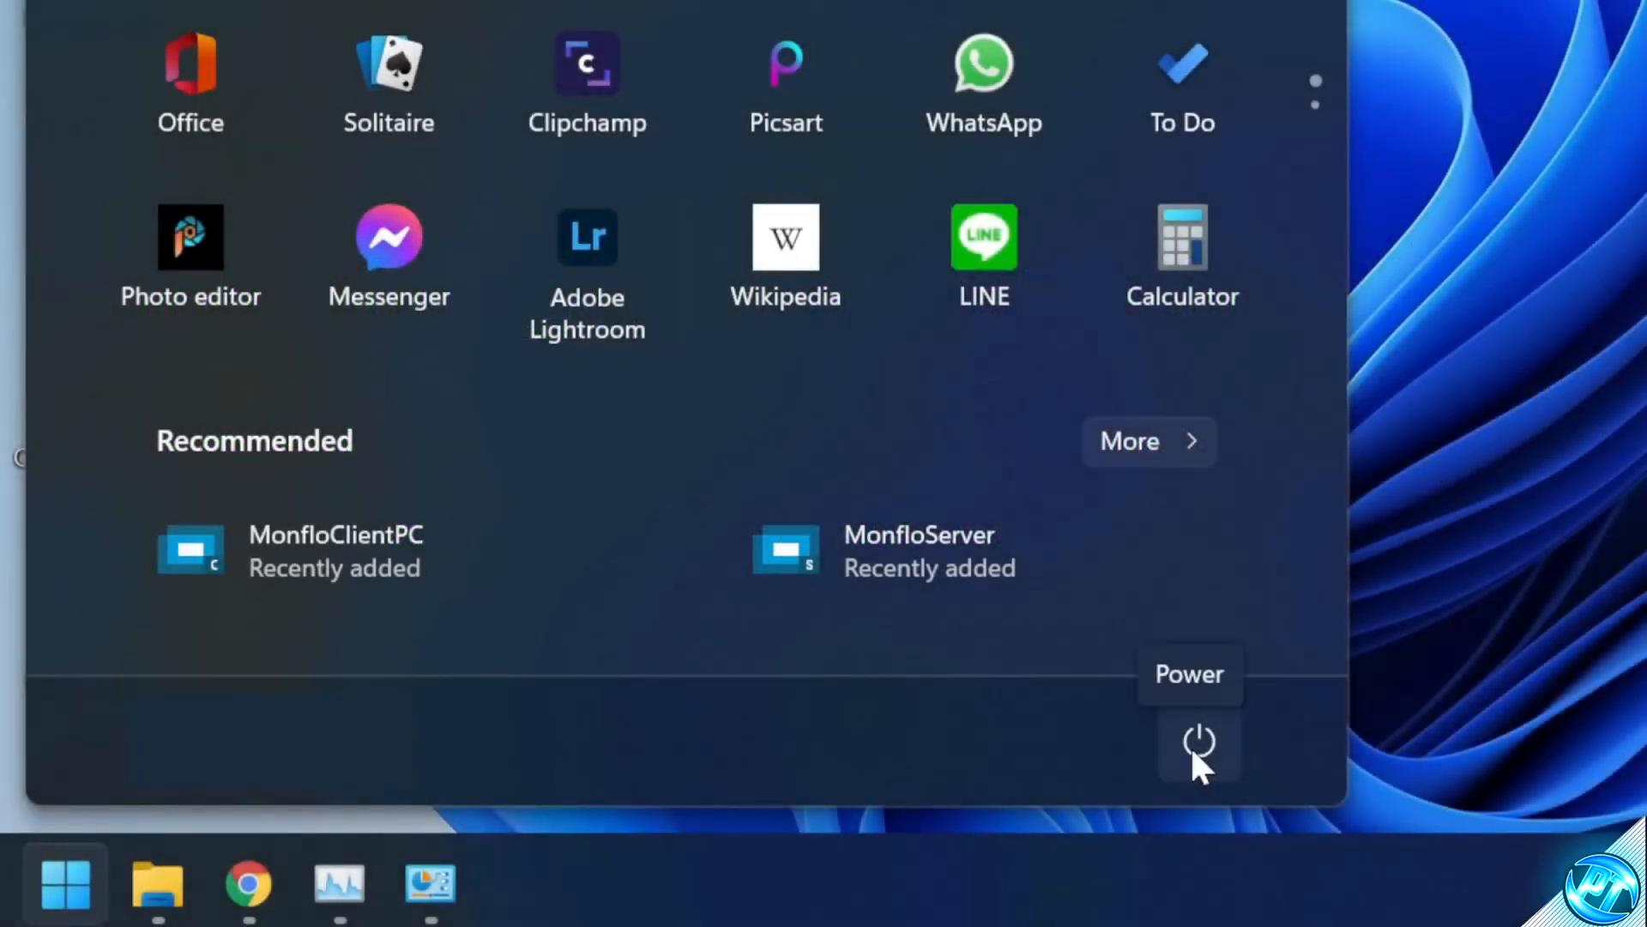
left_click(1198, 745)
left_click(1299, 708, "shift")
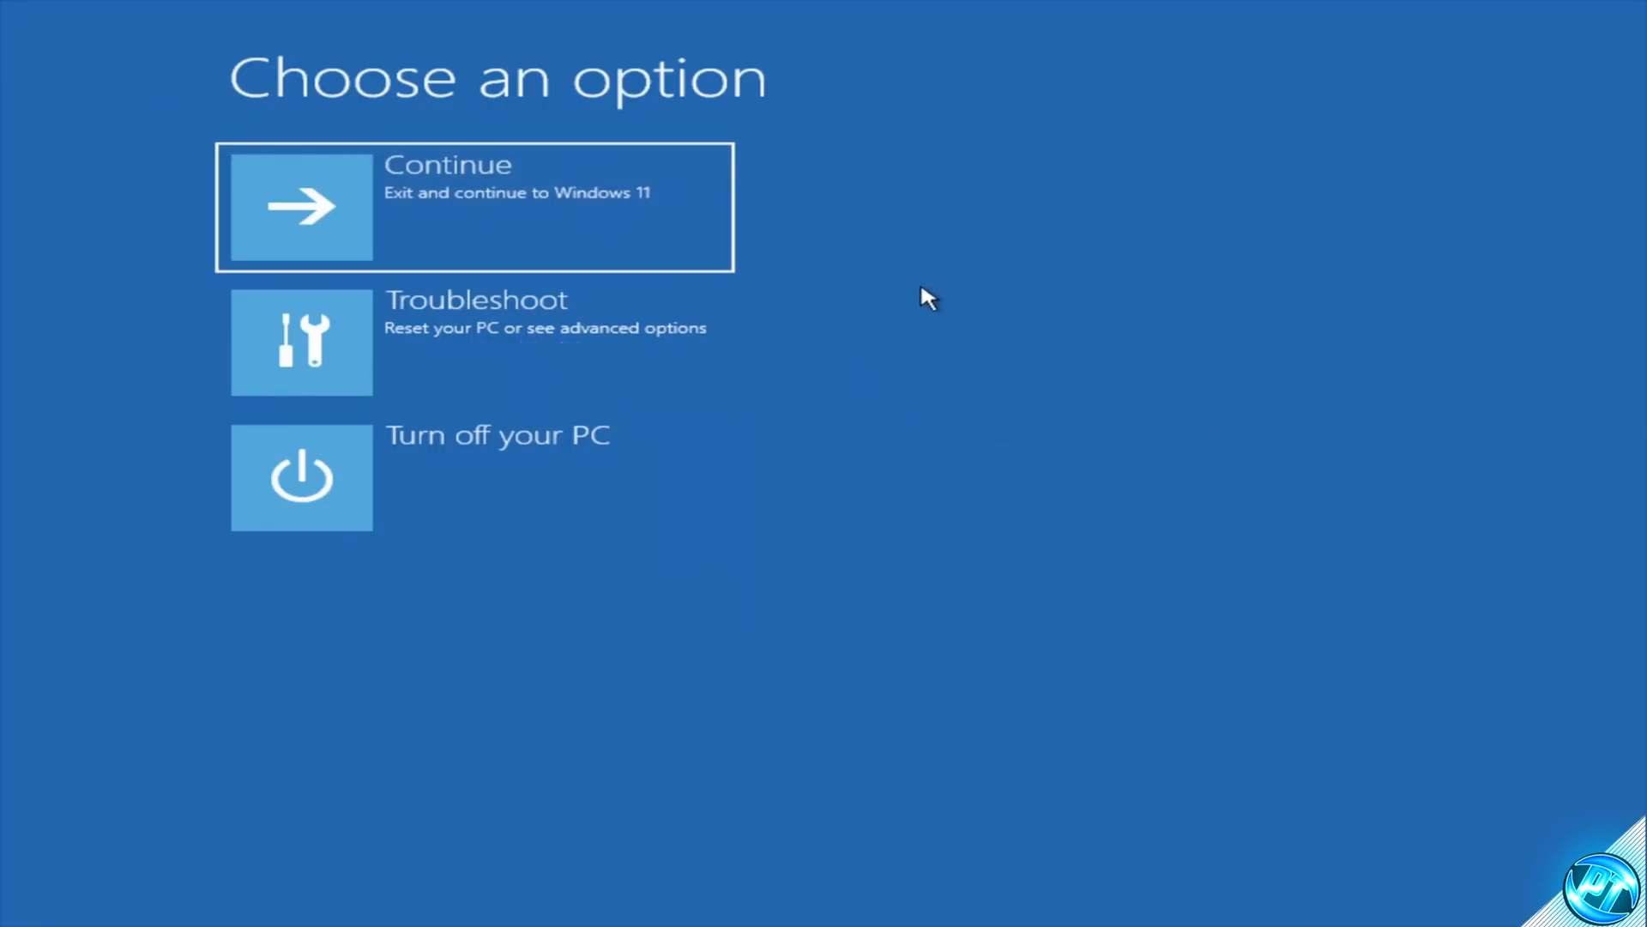
Step: Go through Troubleshoot, Advanced options and Startup Settings, then restart
left_click(487, 337)
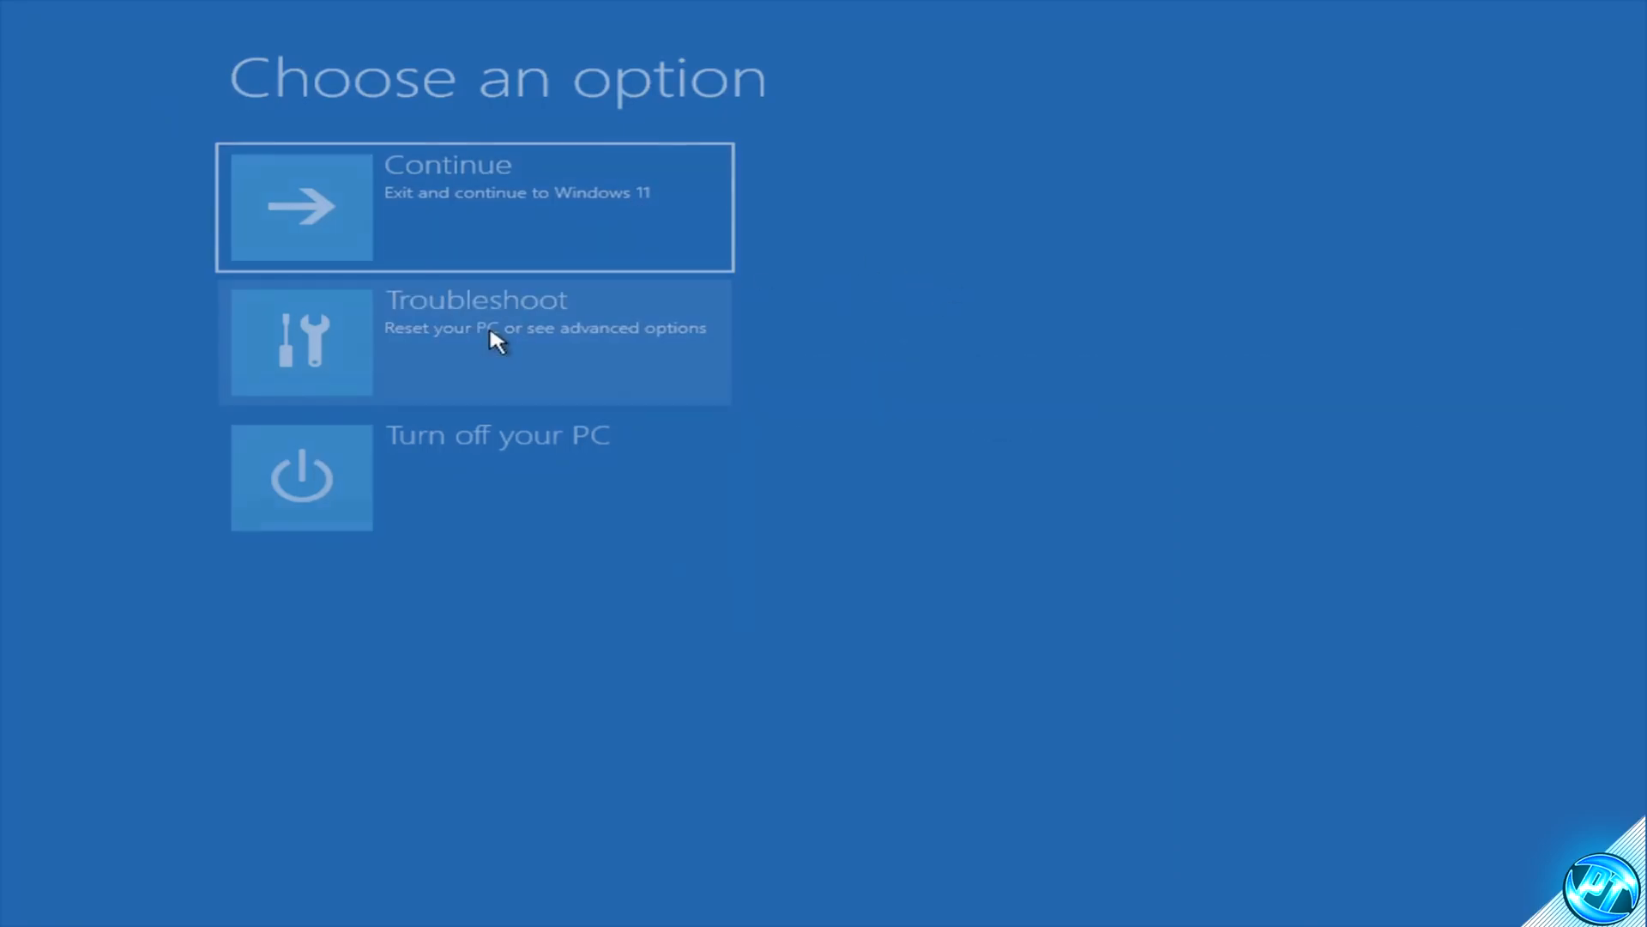
left_click(462, 330)
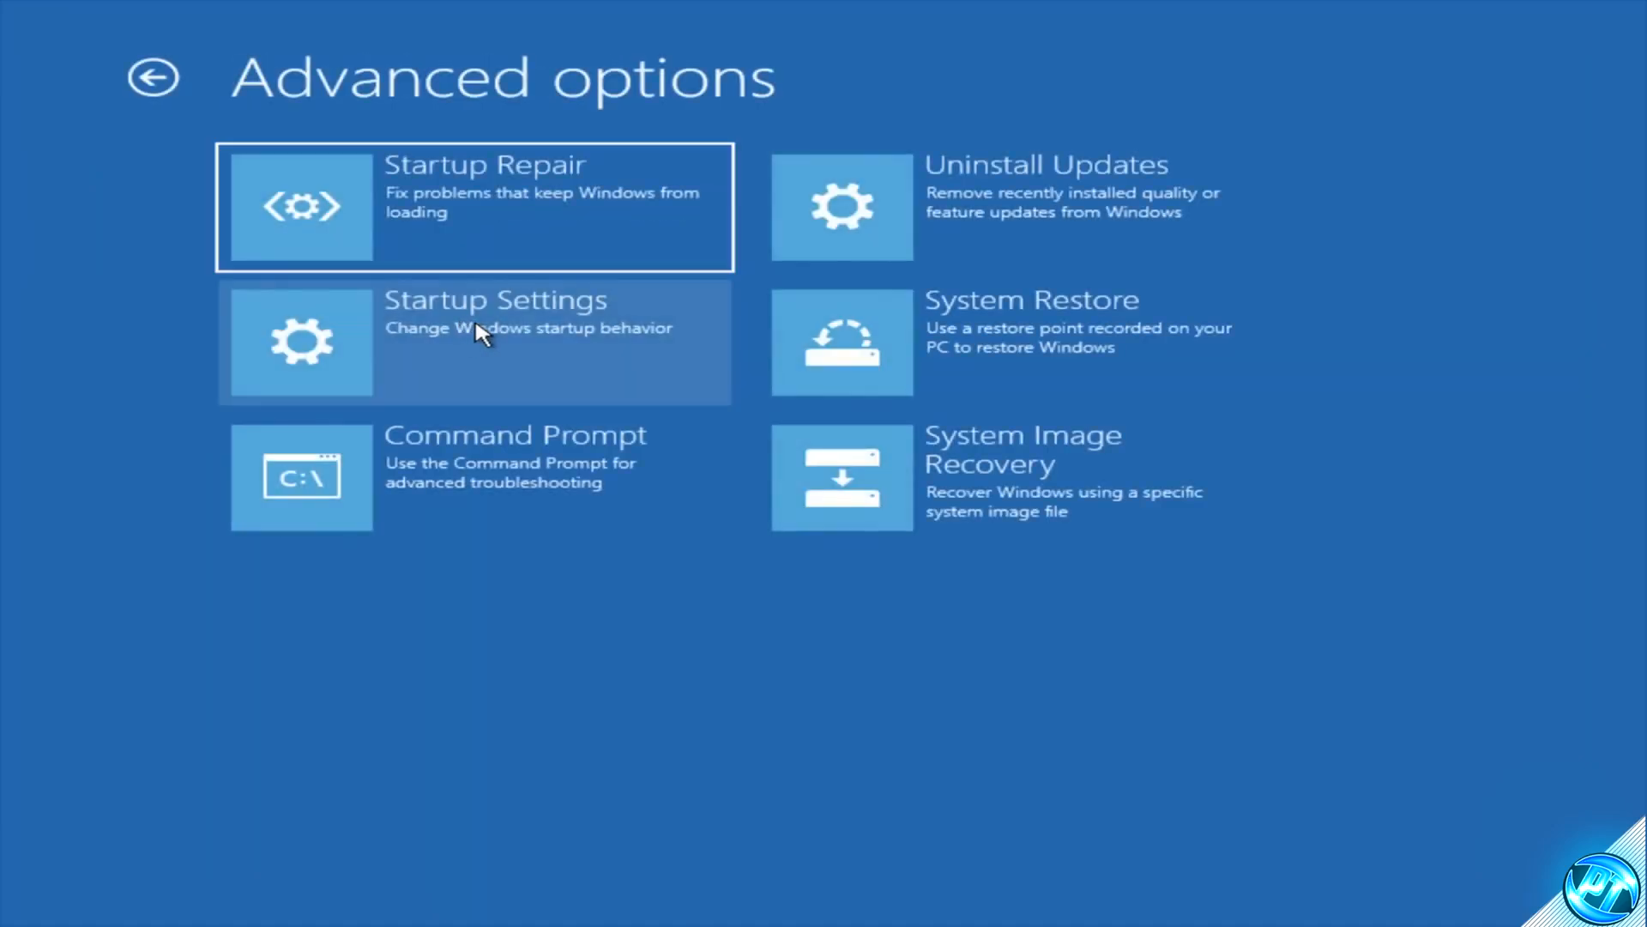
left_click(461, 328)
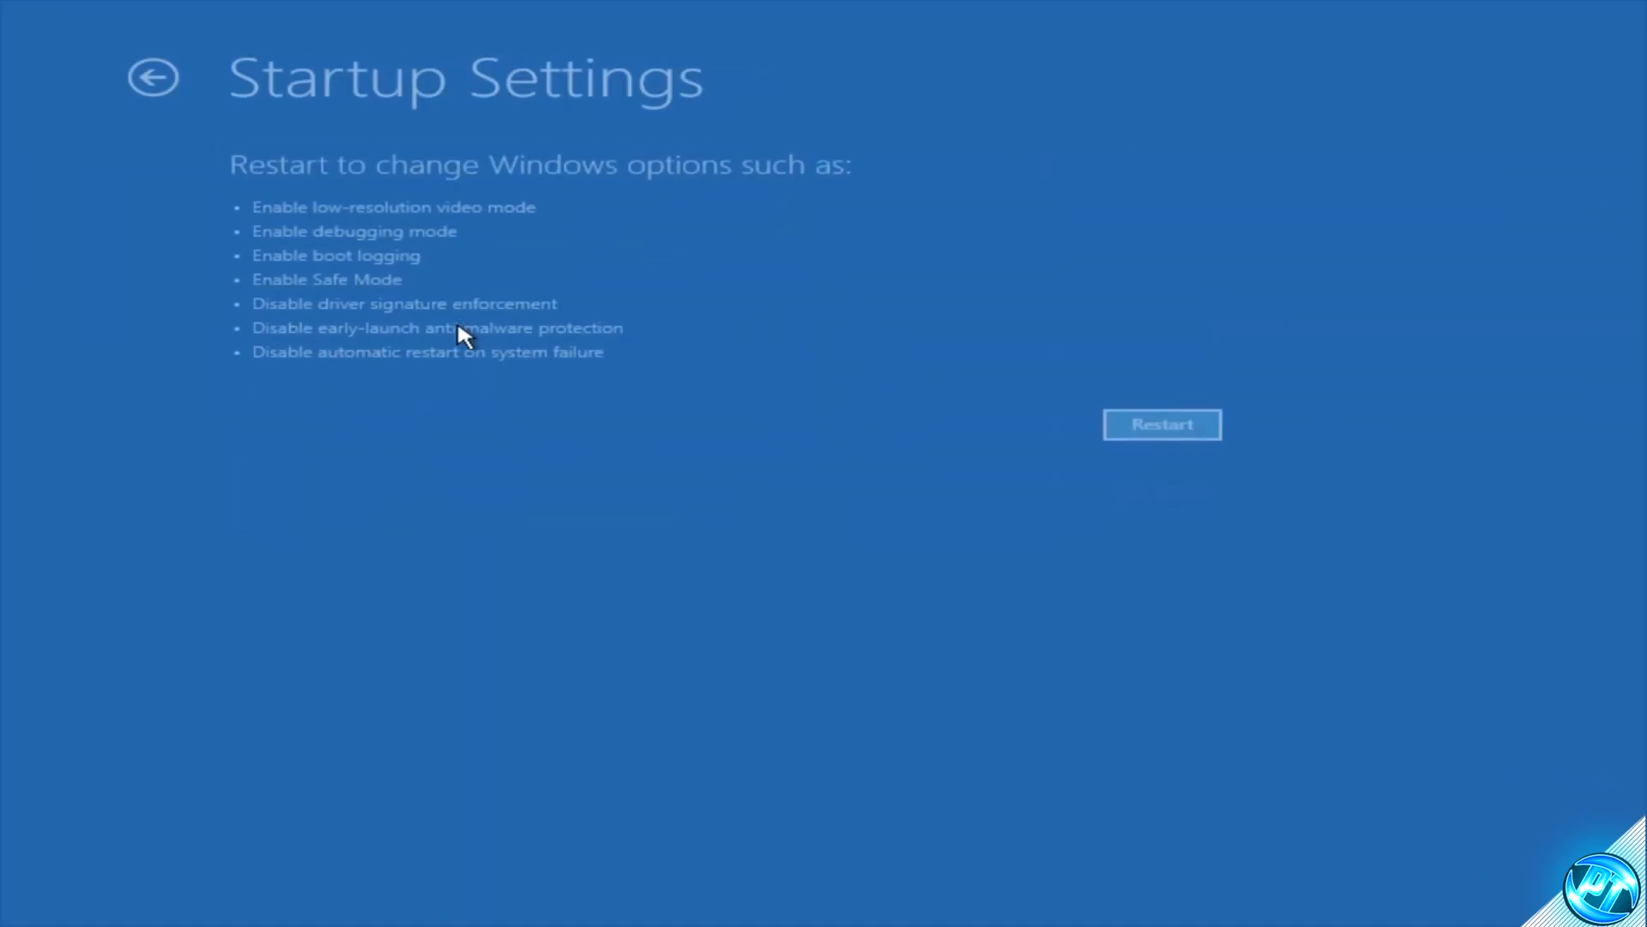
left_click(1187, 423)
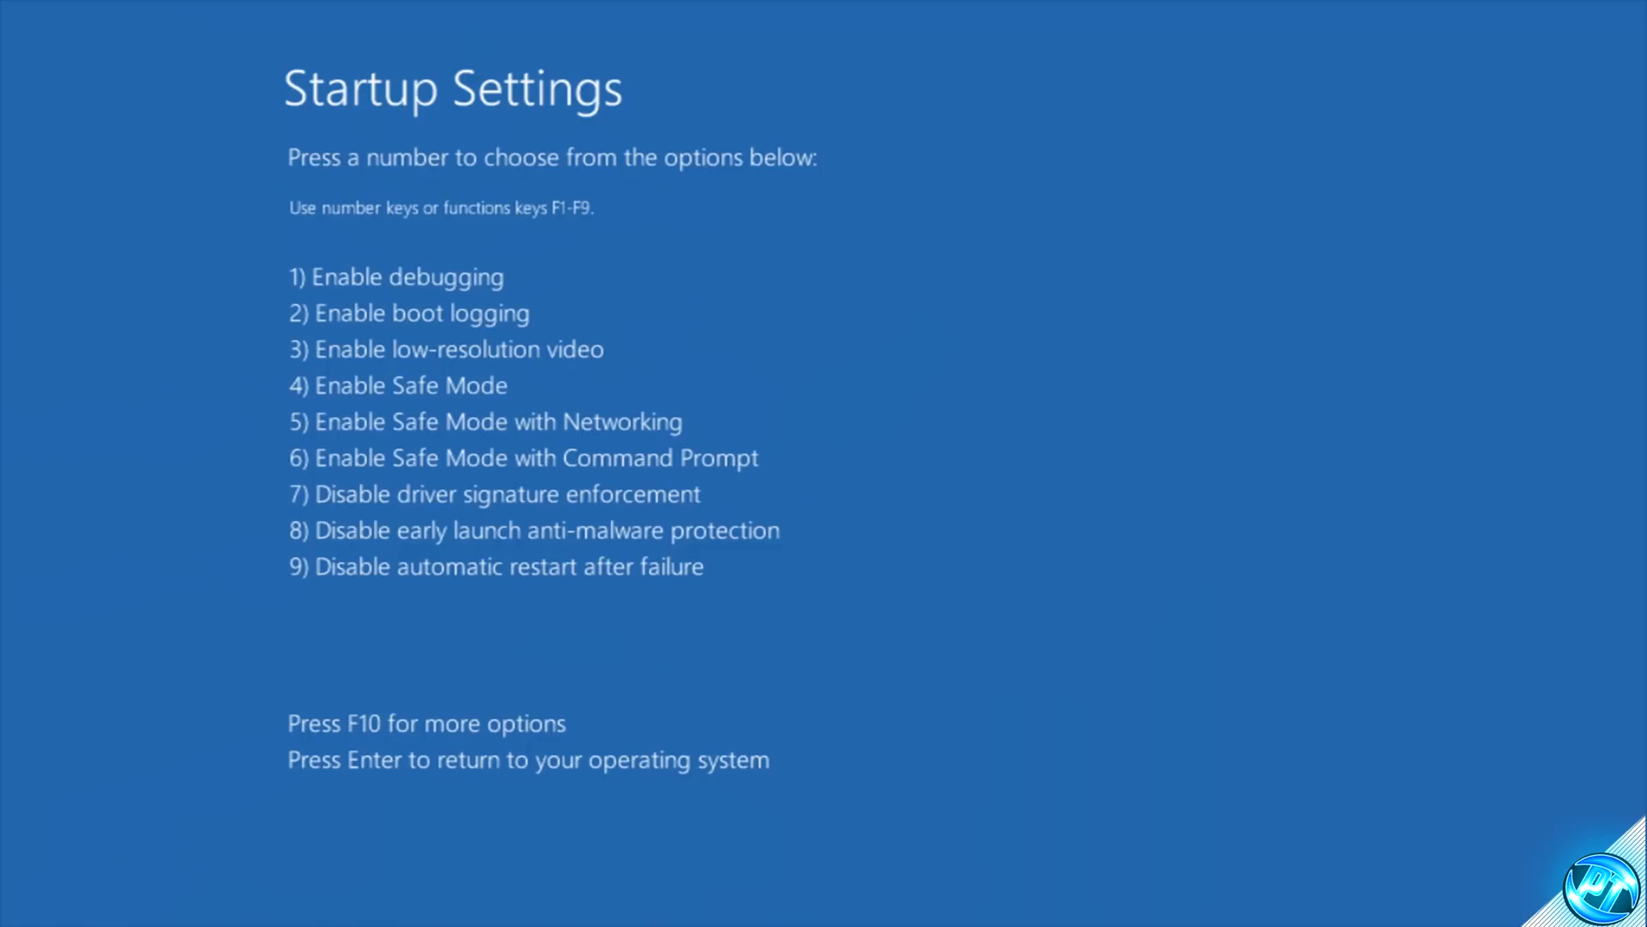
Step: Choose Enable Safe Mode and sign in with the account password
key("4")
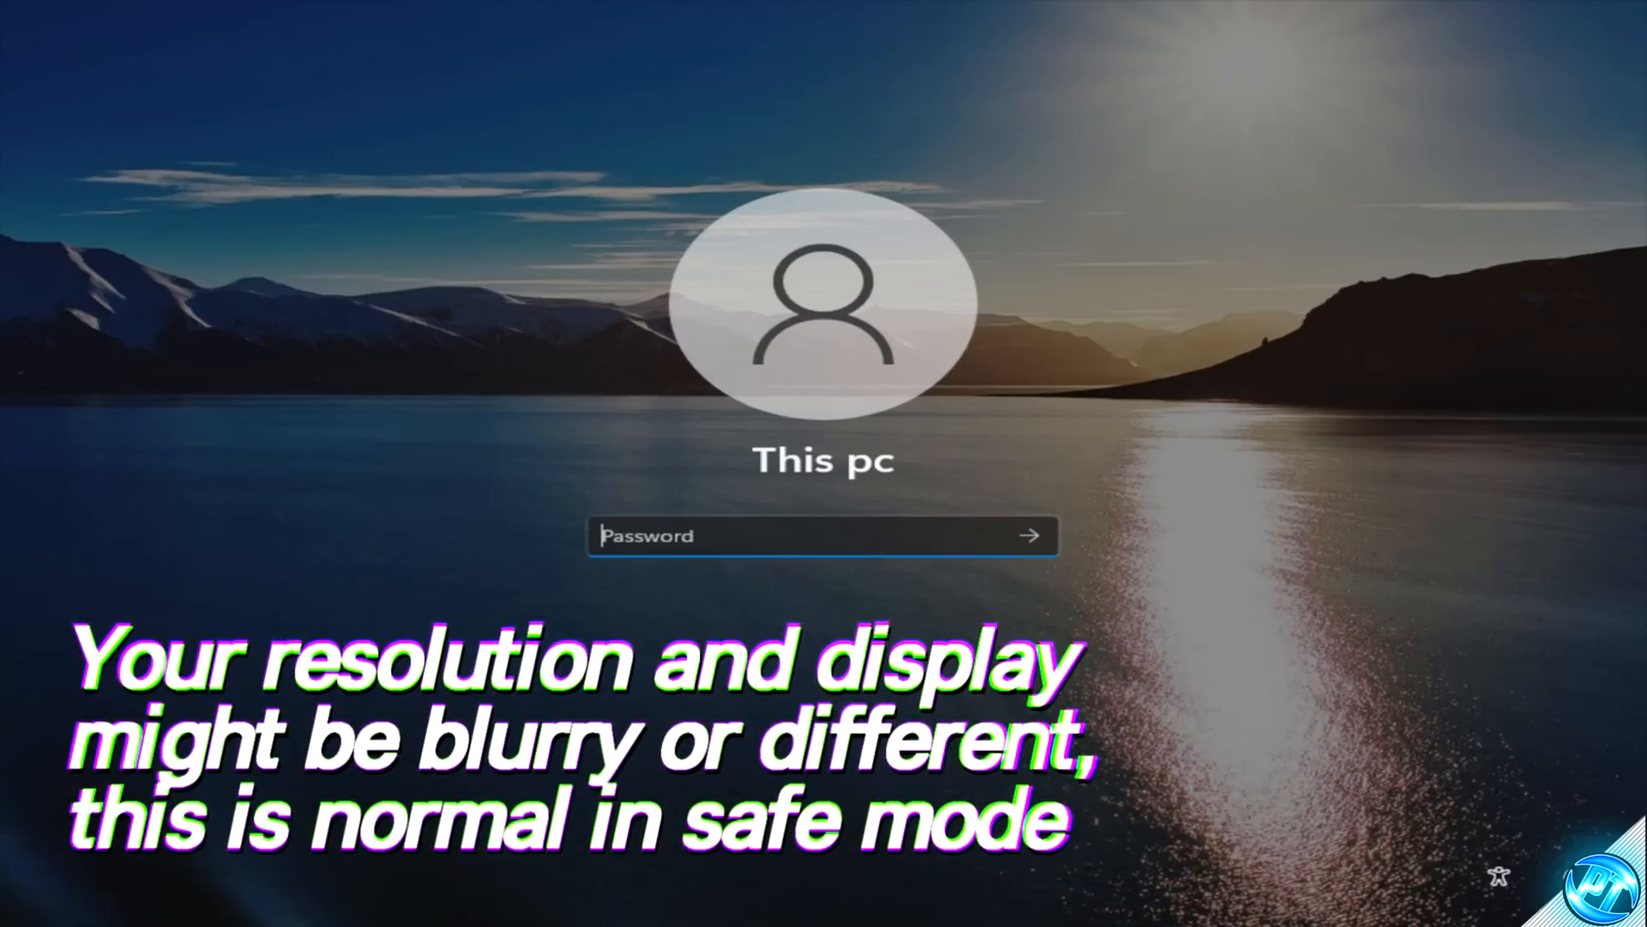
type("***")
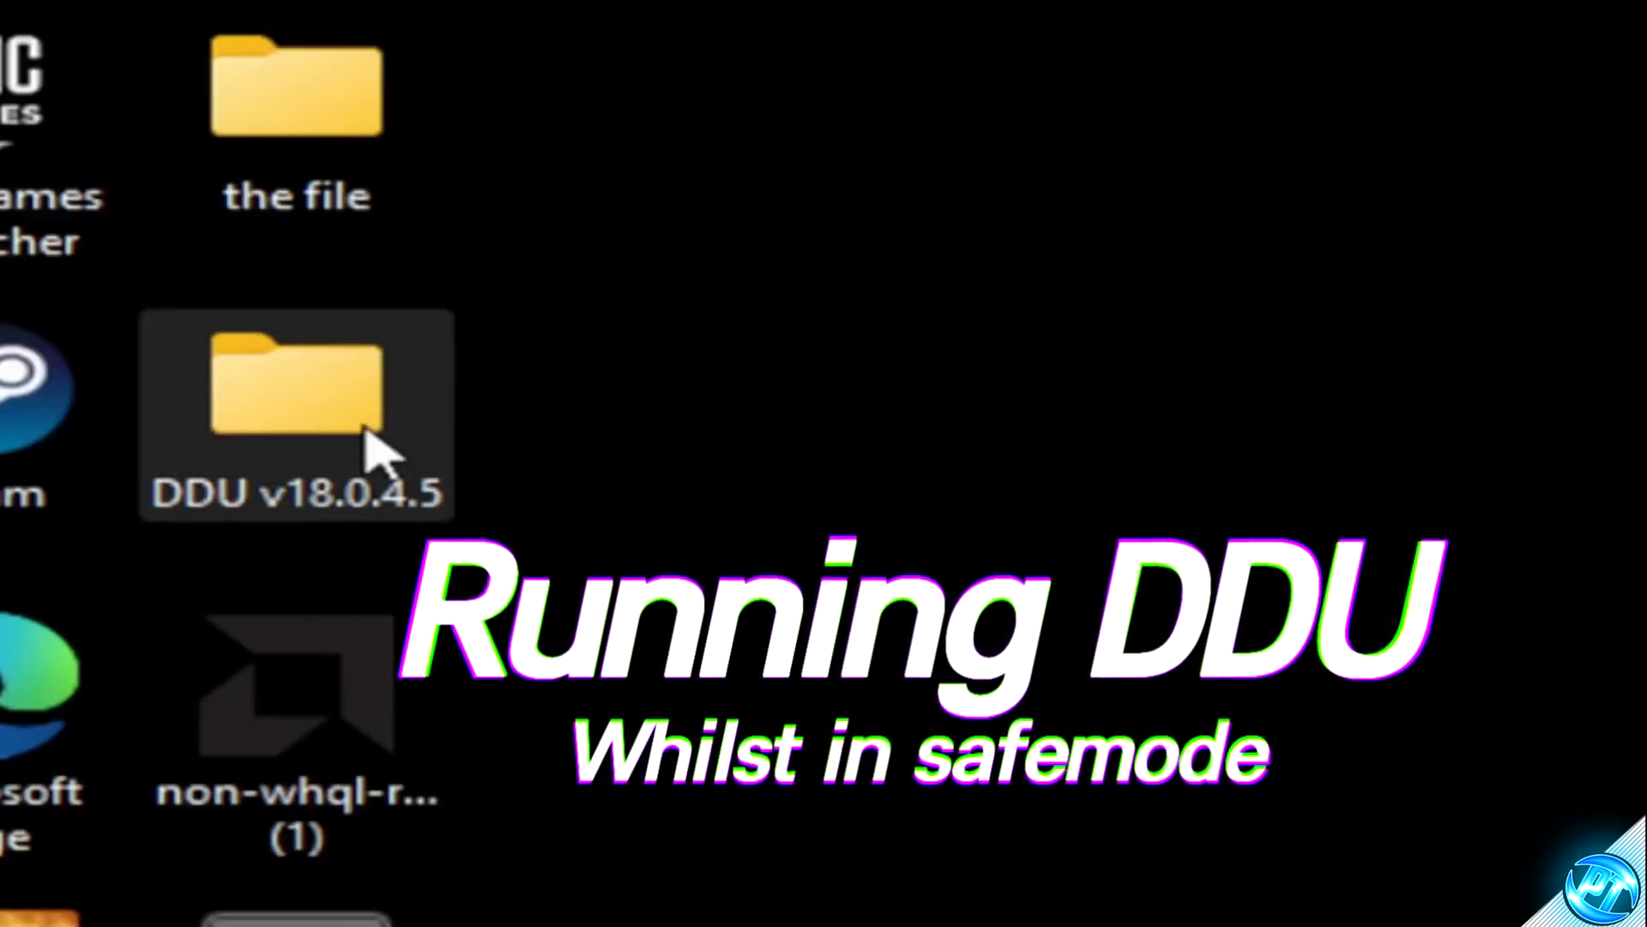
Step: Run Display Driver Uninstaller from the DDU v18.0.4.5 folder as administrator and close its Options window
double_click(378, 450)
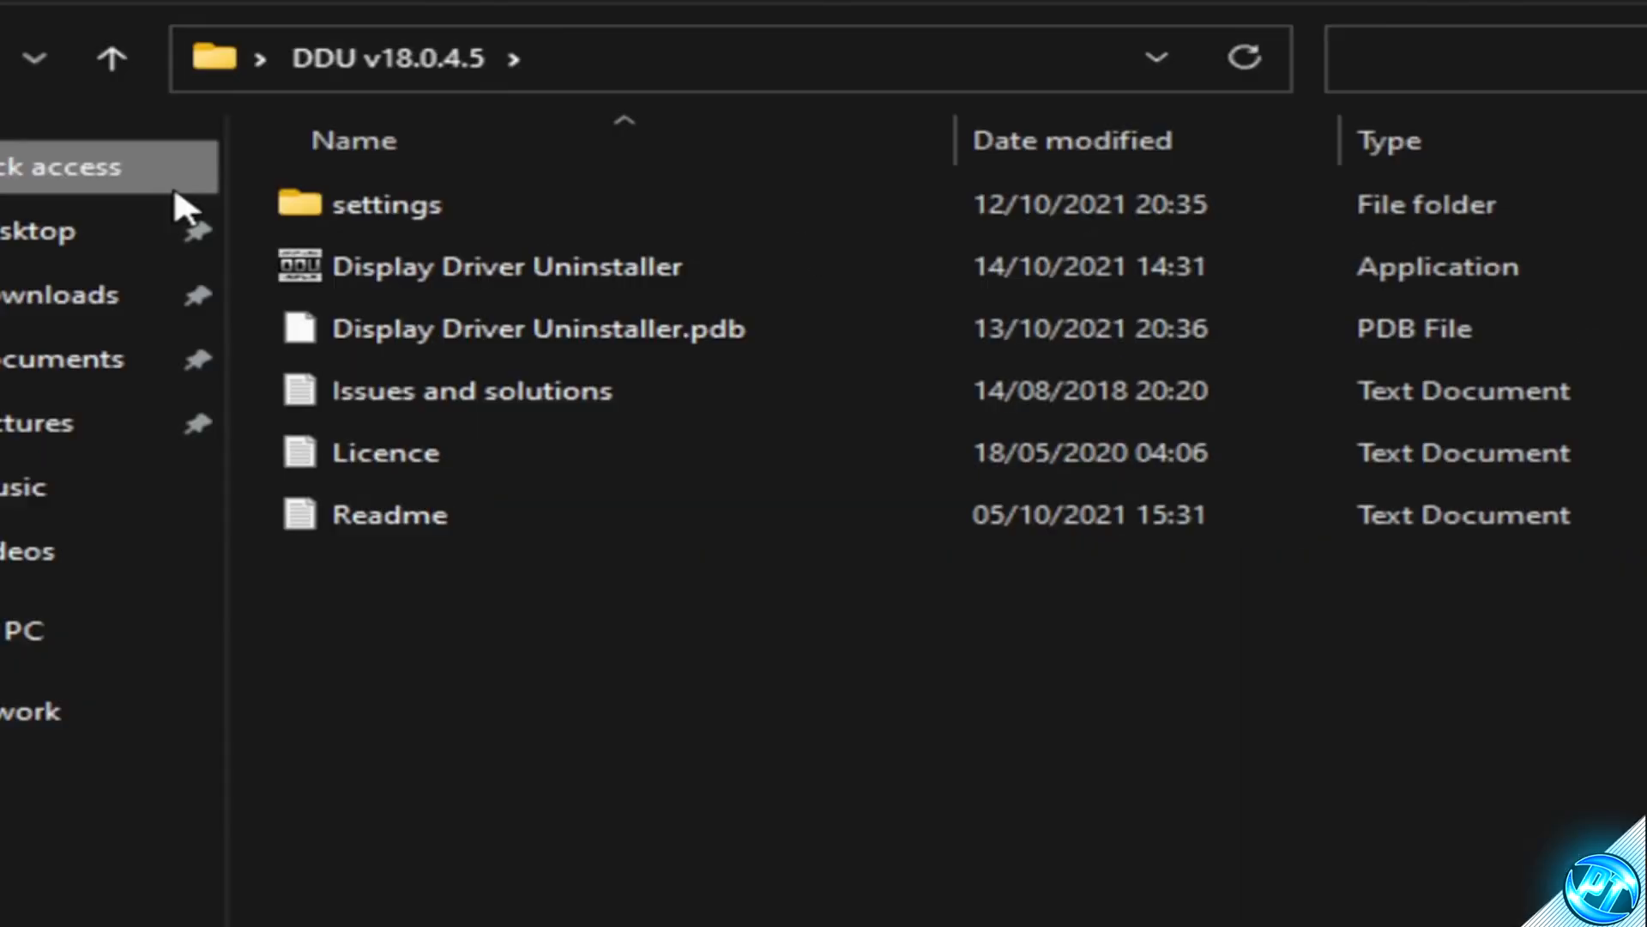
left_click(590, 277)
right_click(590, 277)
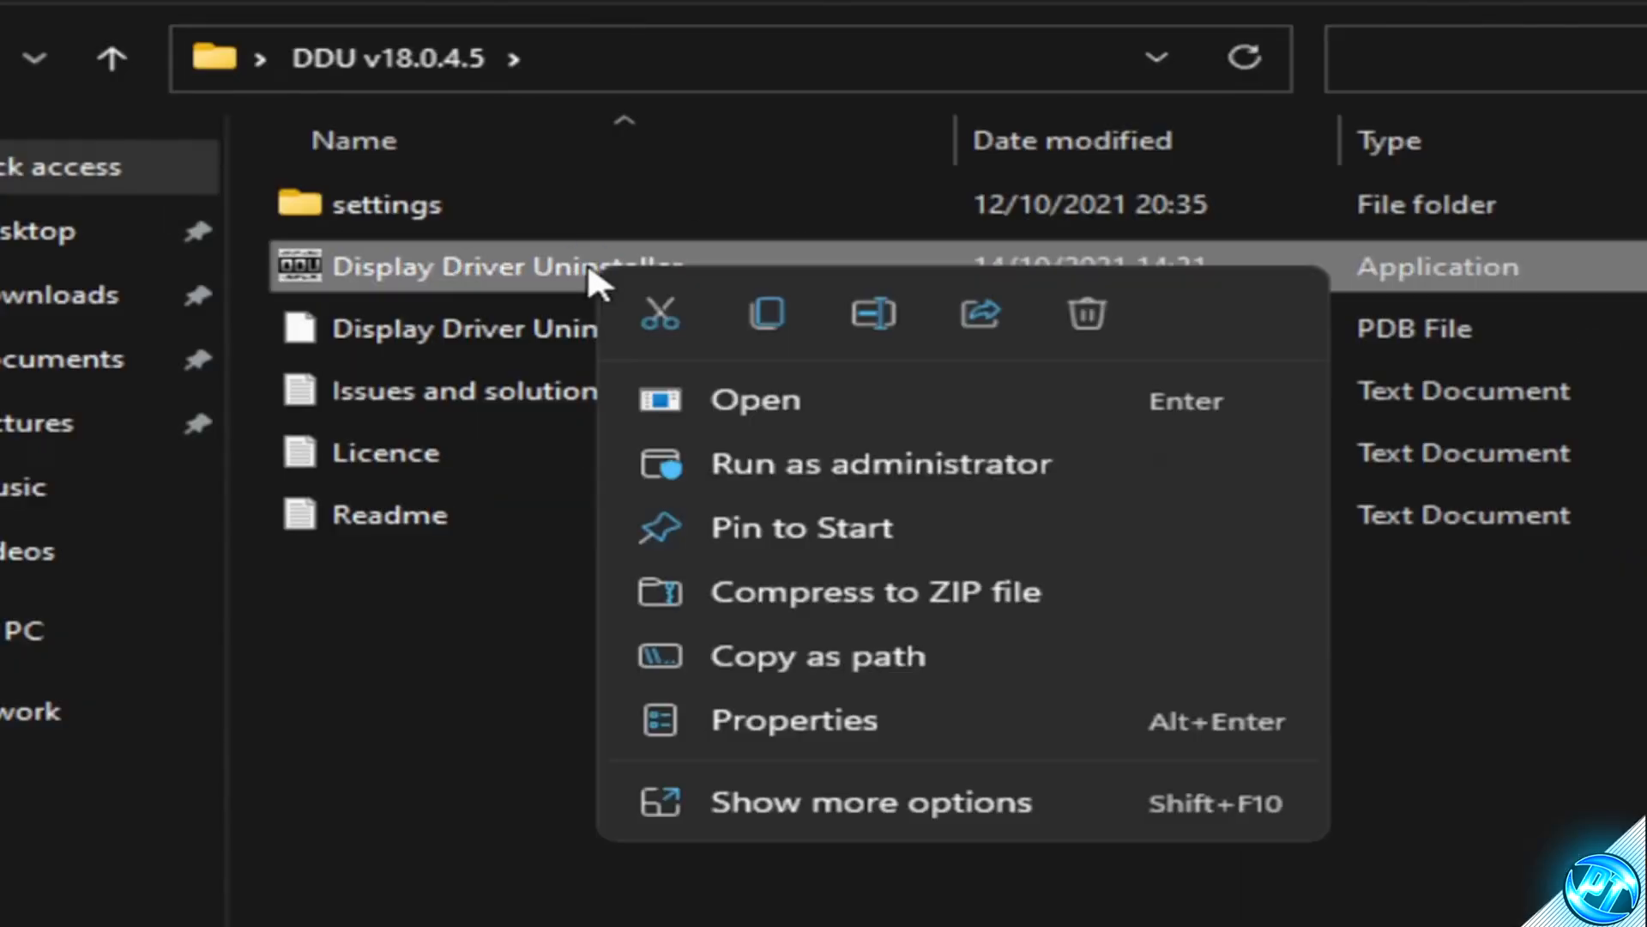
left_click(790, 464)
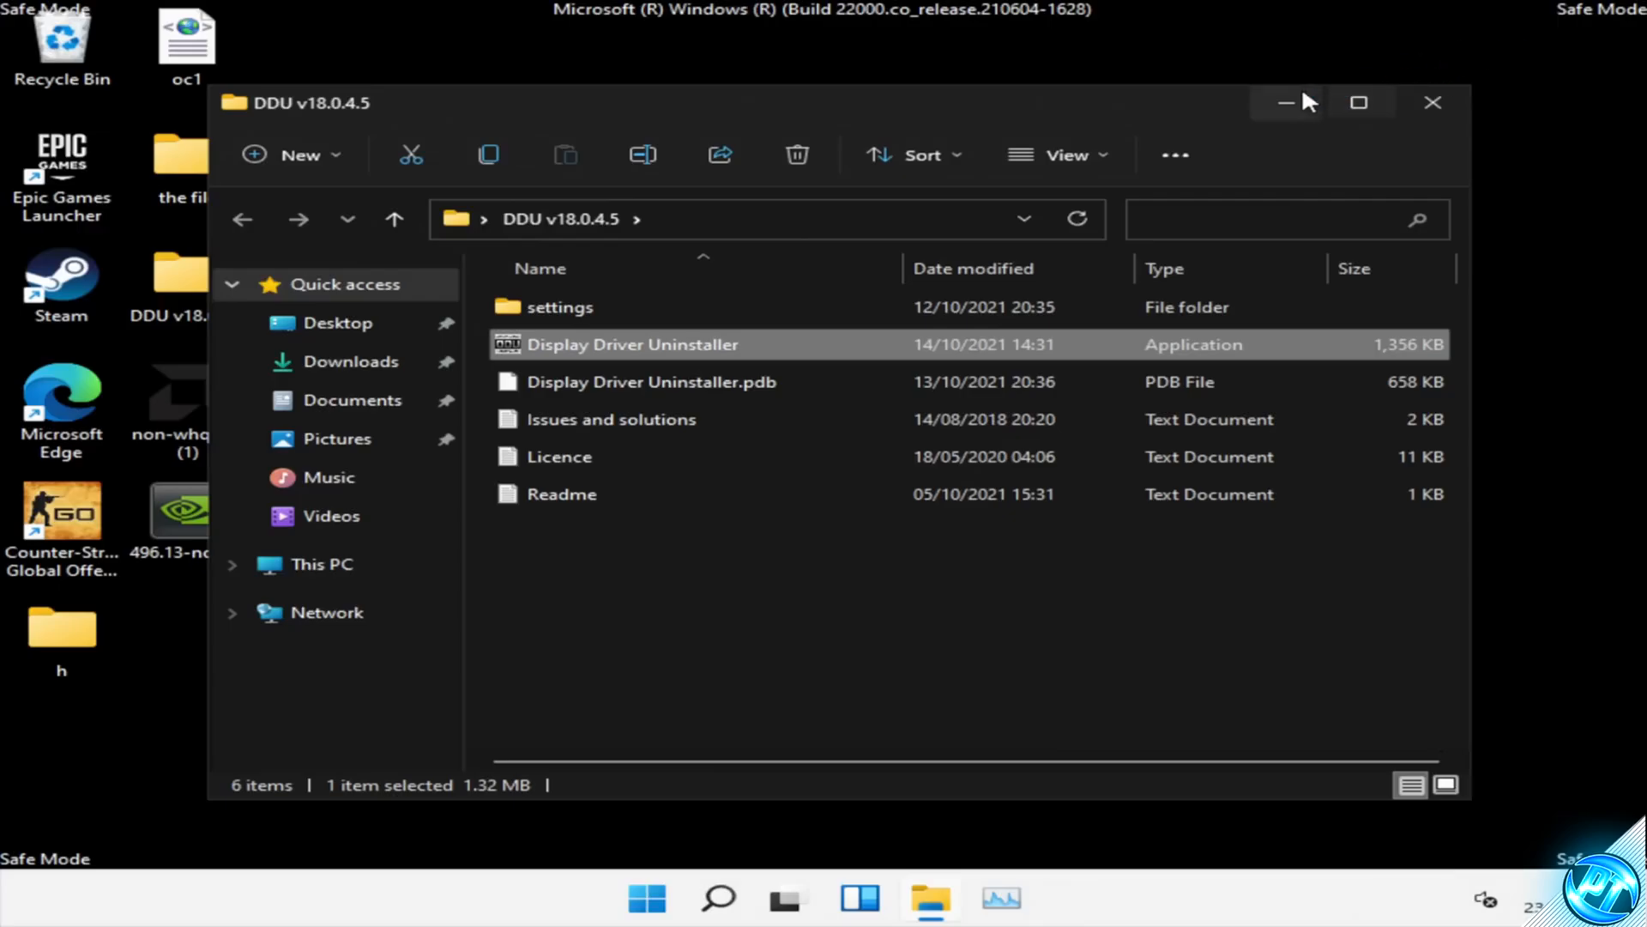
left_click(1302, 96)
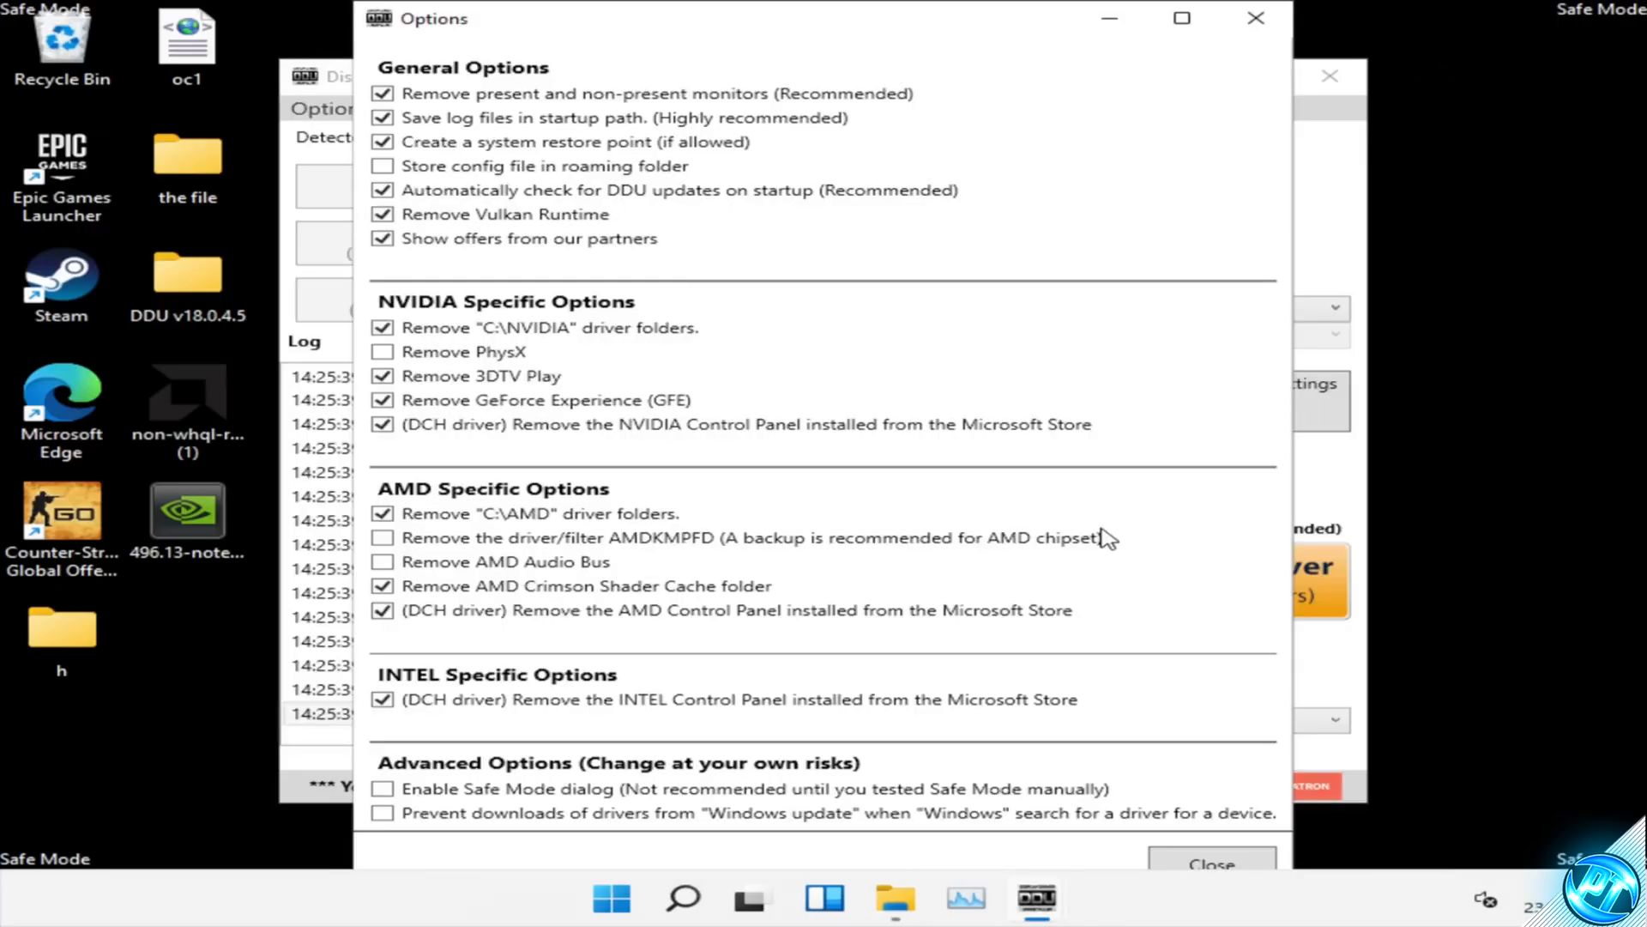
left_click(1212, 862)
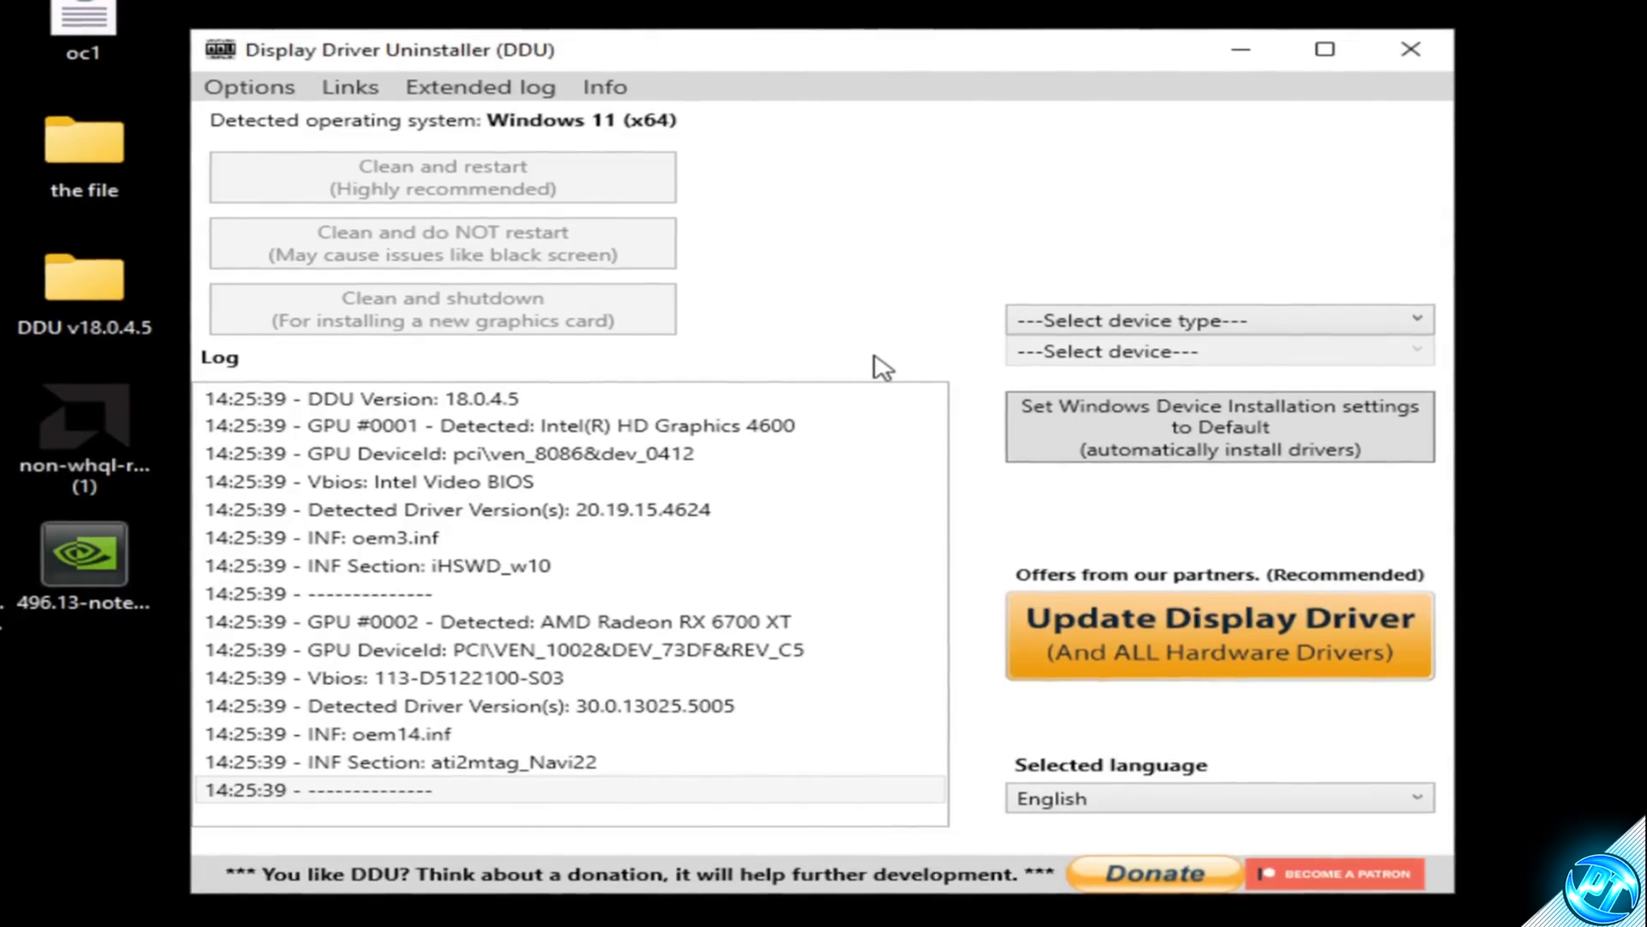
Step: Set the device type to GPU and the device to AMD, then run Clean and restart
left_click(1114, 333)
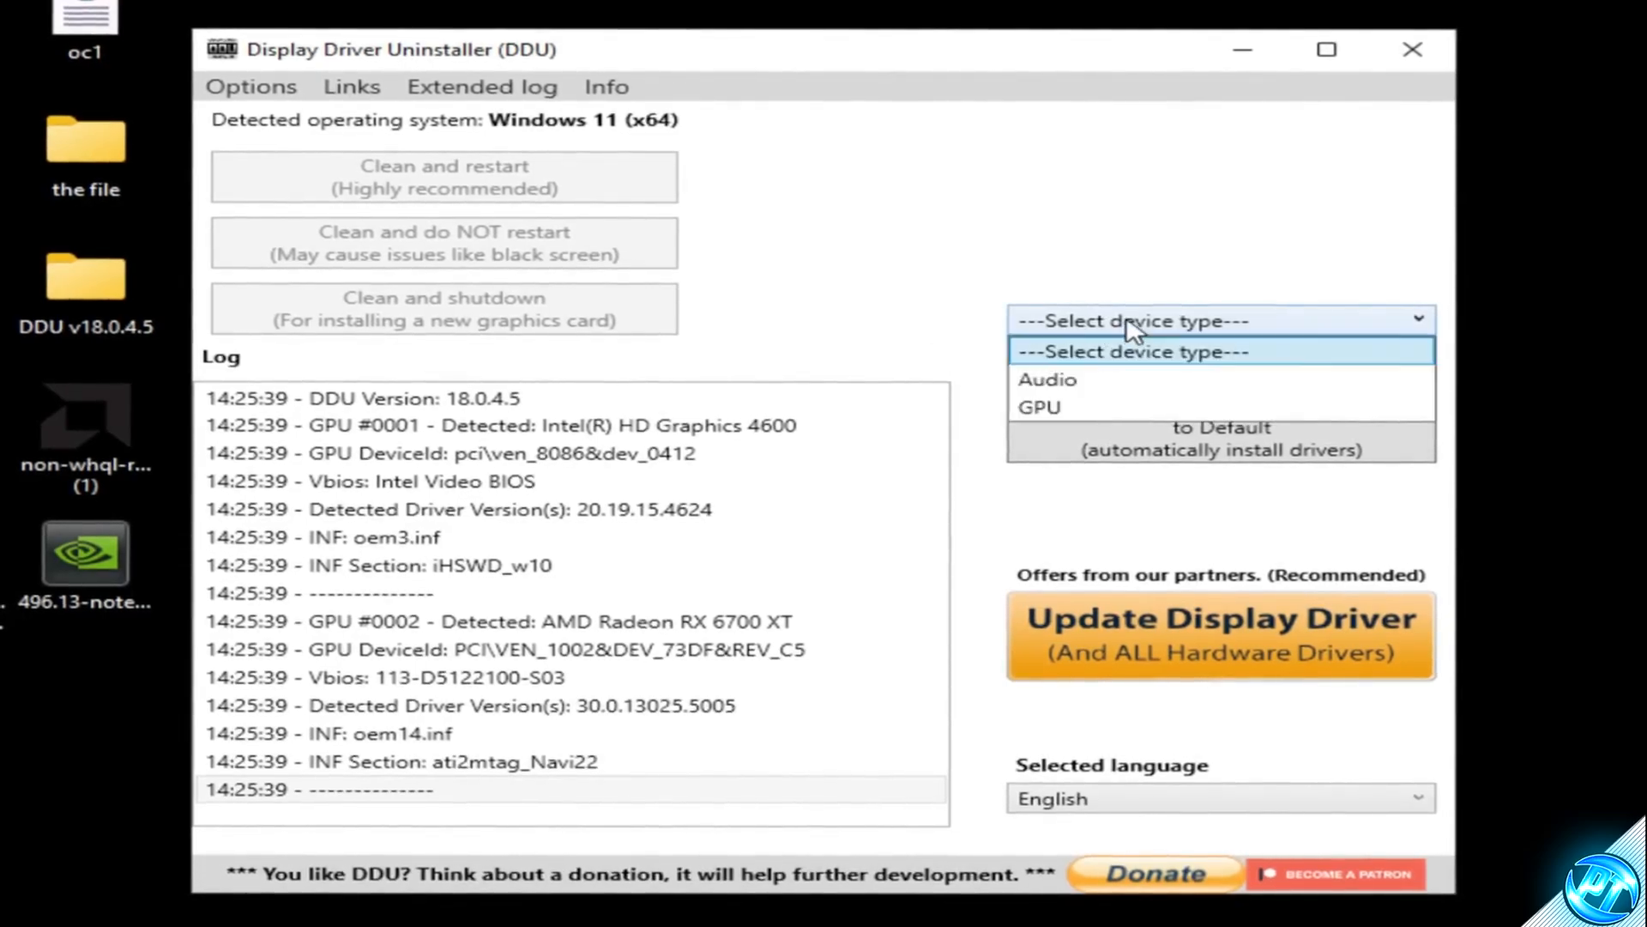
left_click(1082, 408)
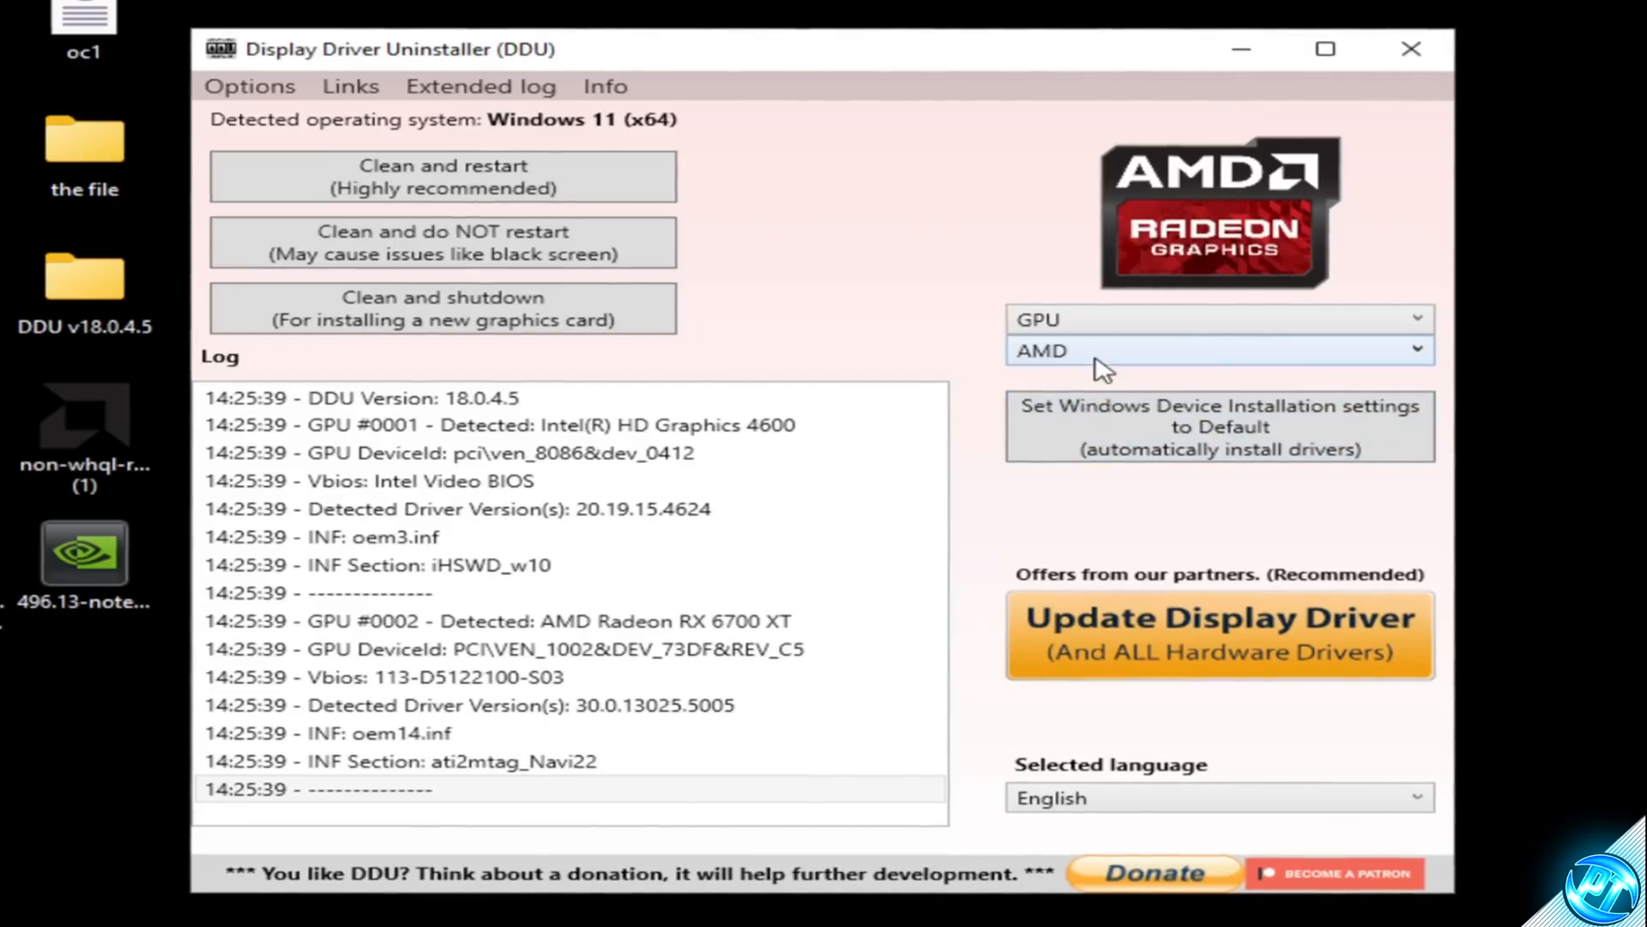
left_click(1104, 366)
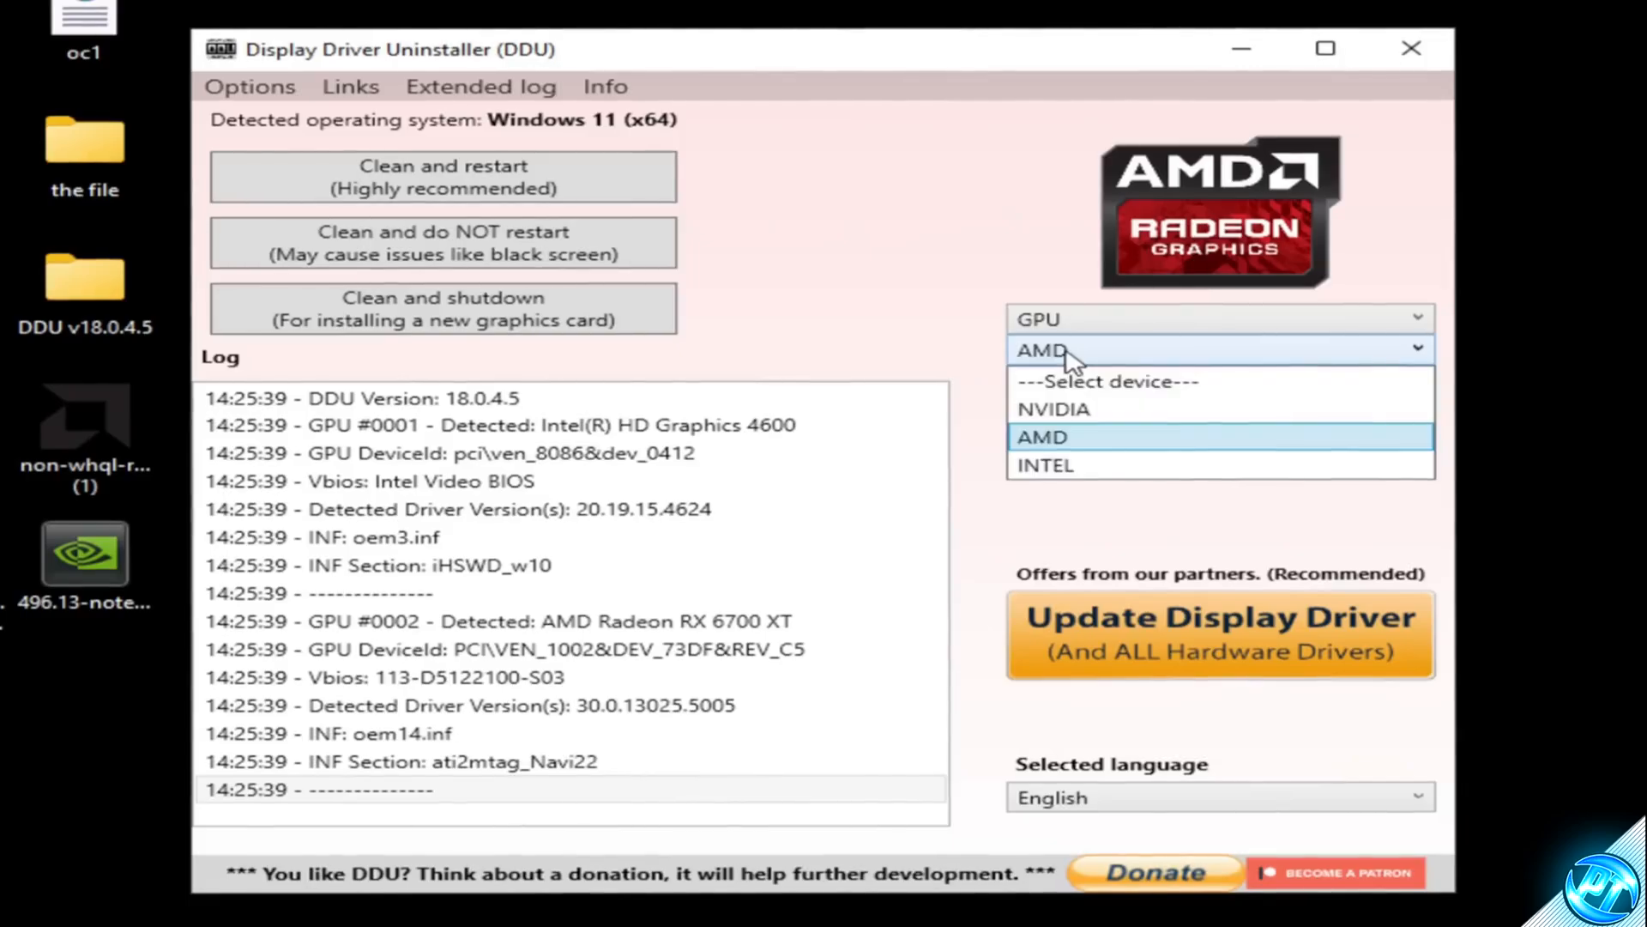
left_click(1082, 410)
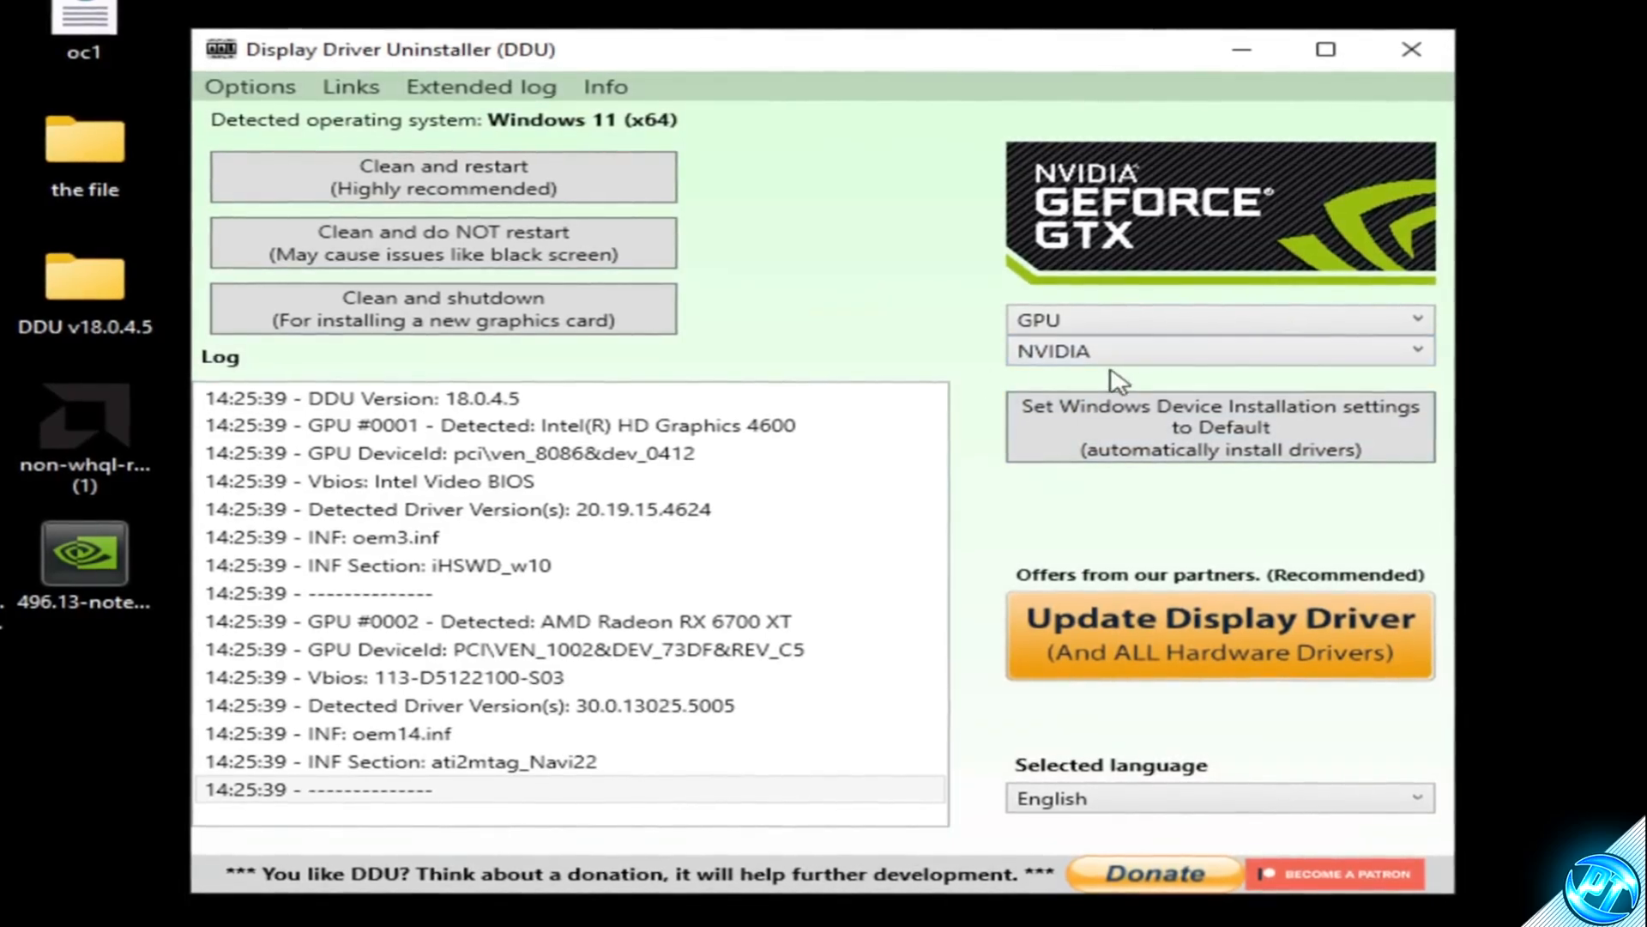
left_click(1102, 438)
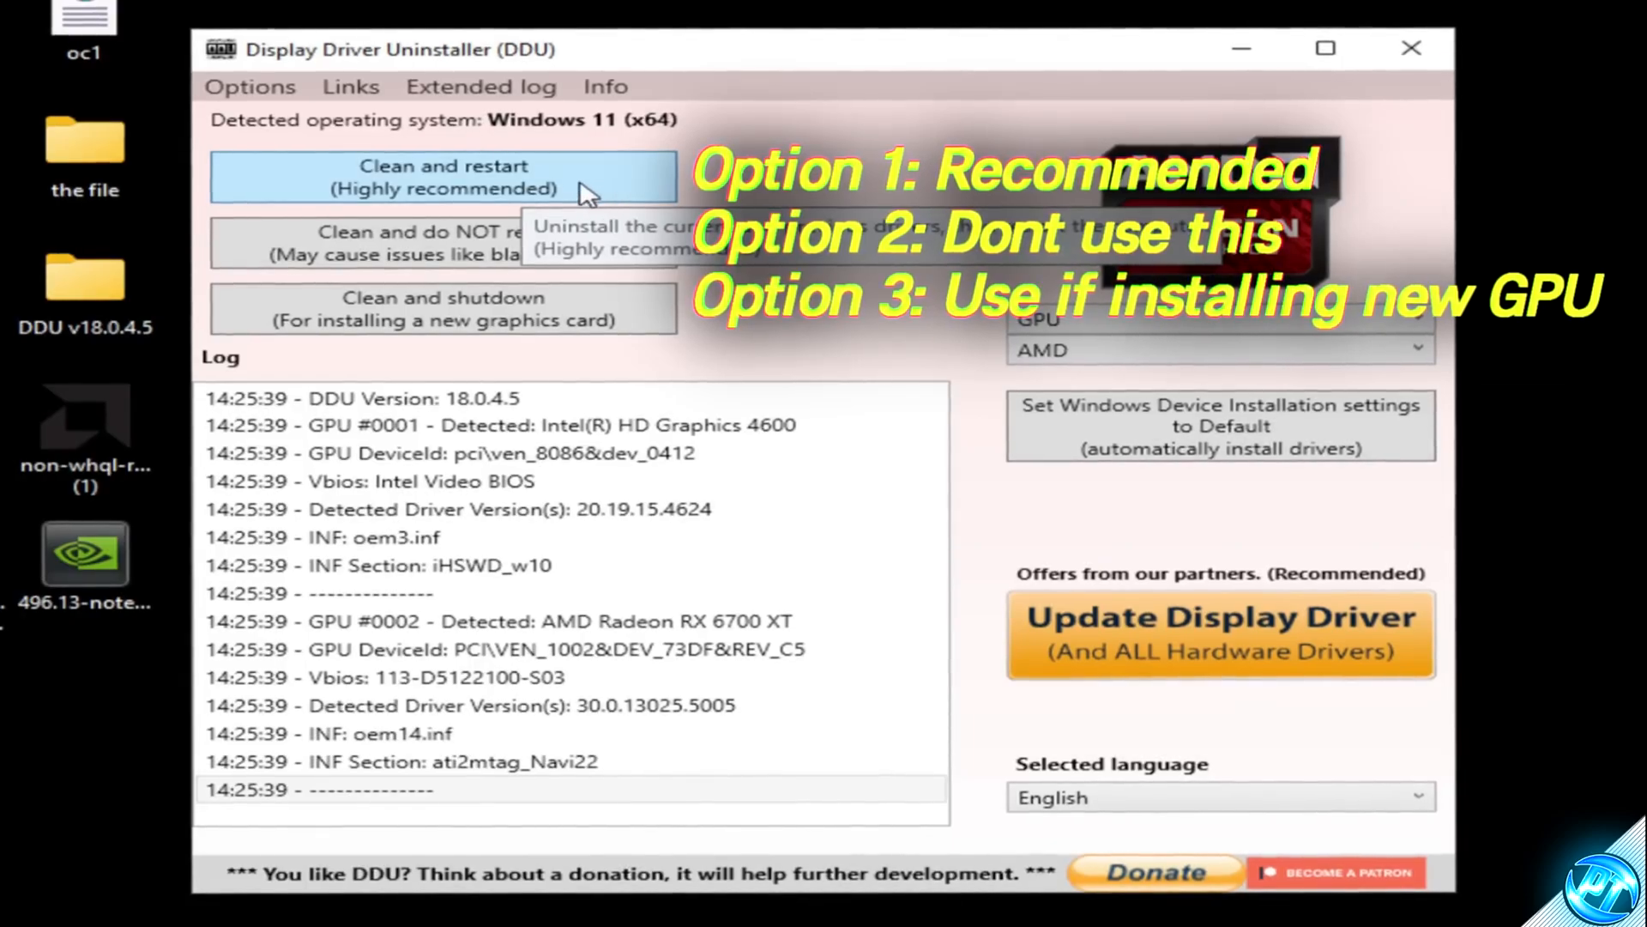
left_click(533, 190)
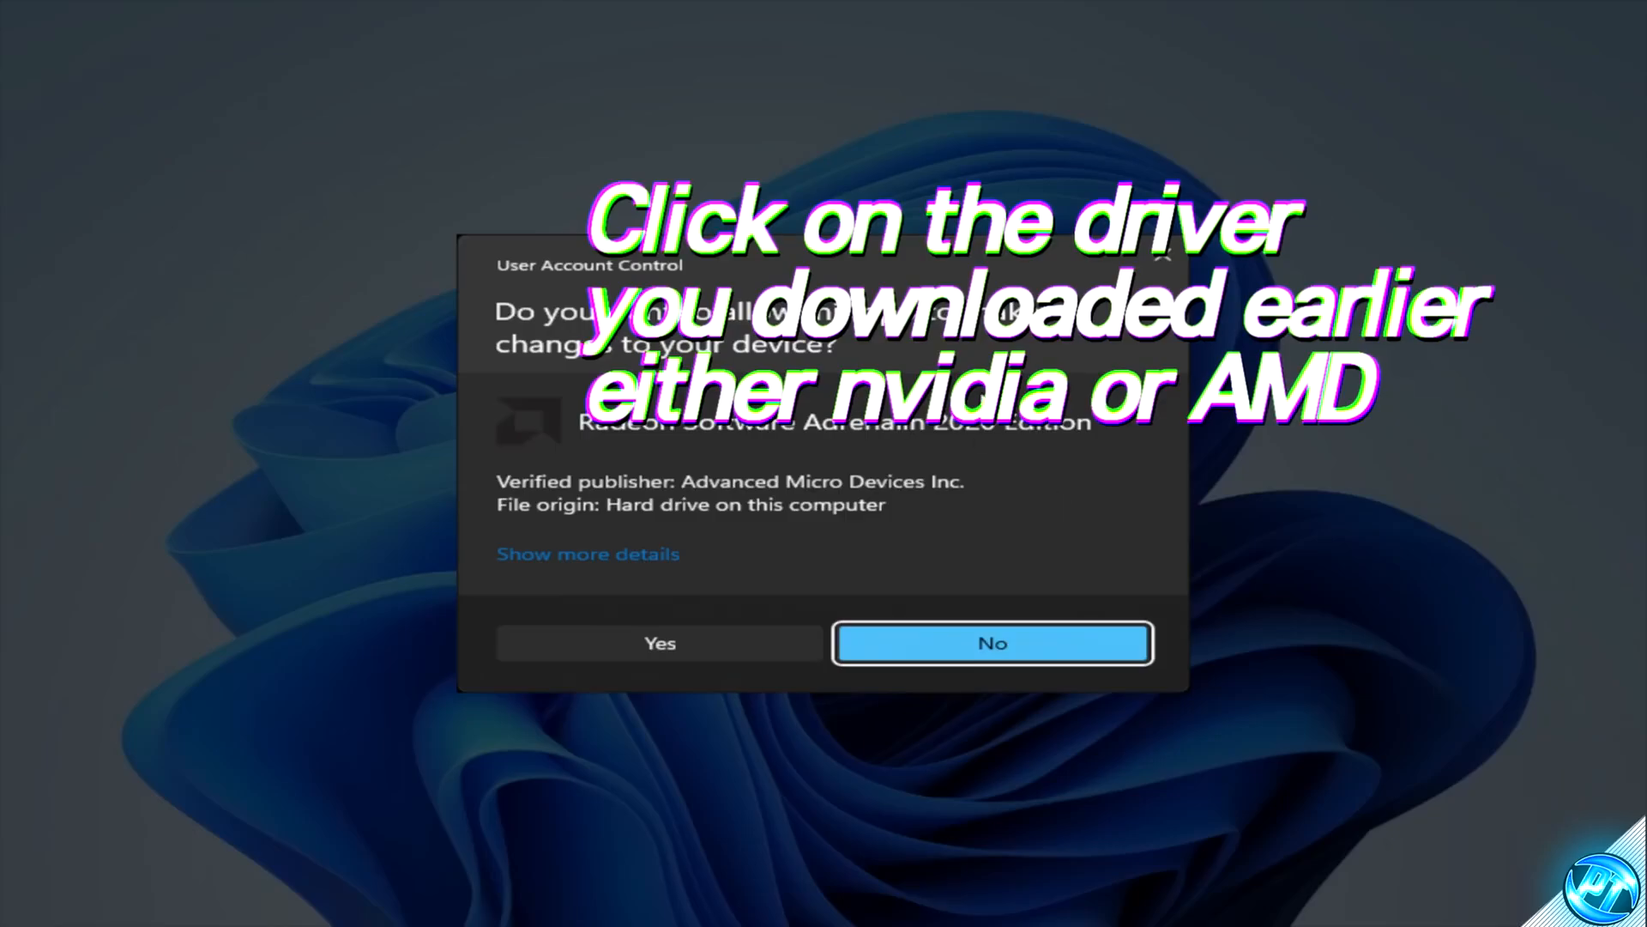
Step: Approve the Radeon Software Adrenalin 2020 21.10.2 setup and install it to the default destination folder
left_click(662, 637)
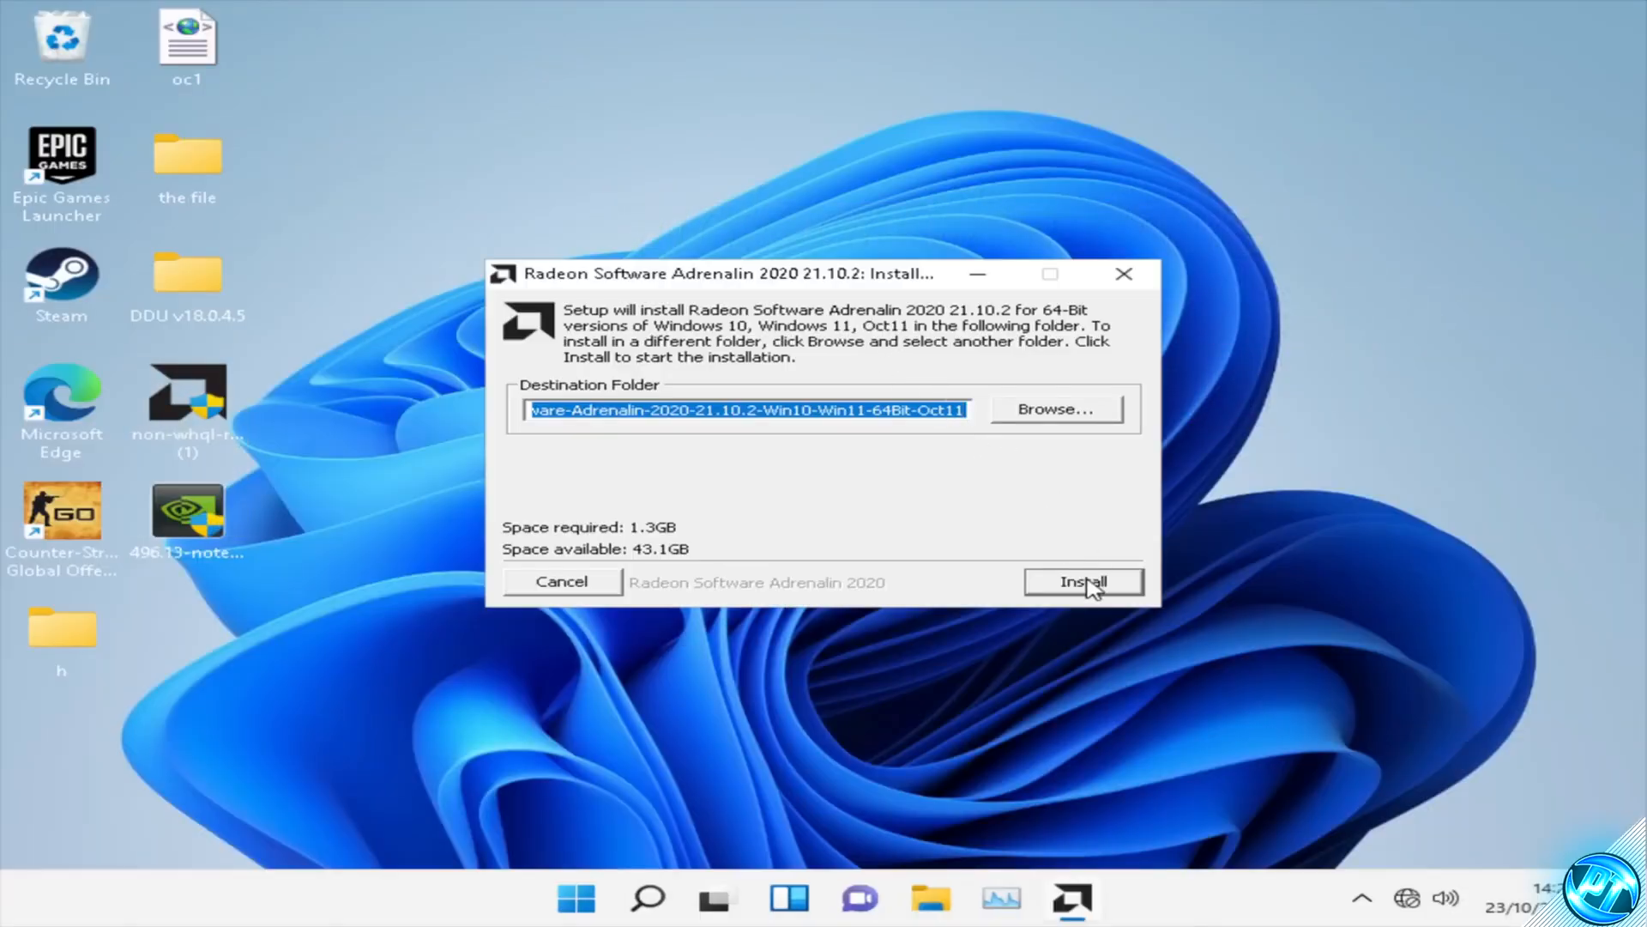
left_click(1086, 583)
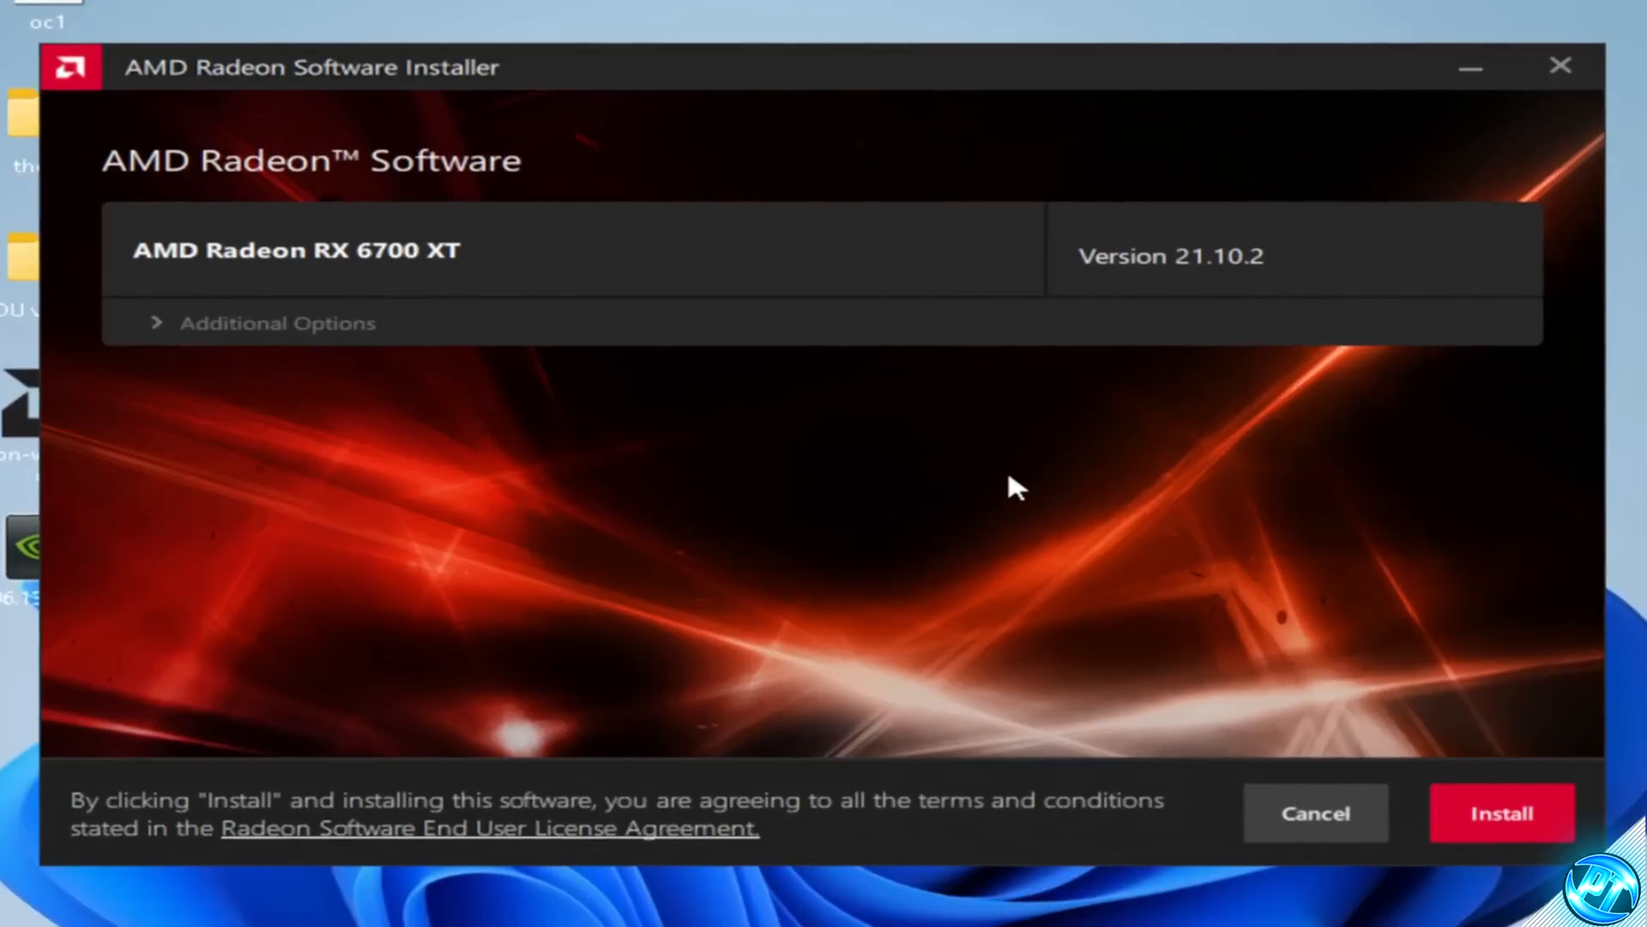
Step: Expand Additional Options in the AMD installer and set the install type to Full Install
left_click(158, 326)
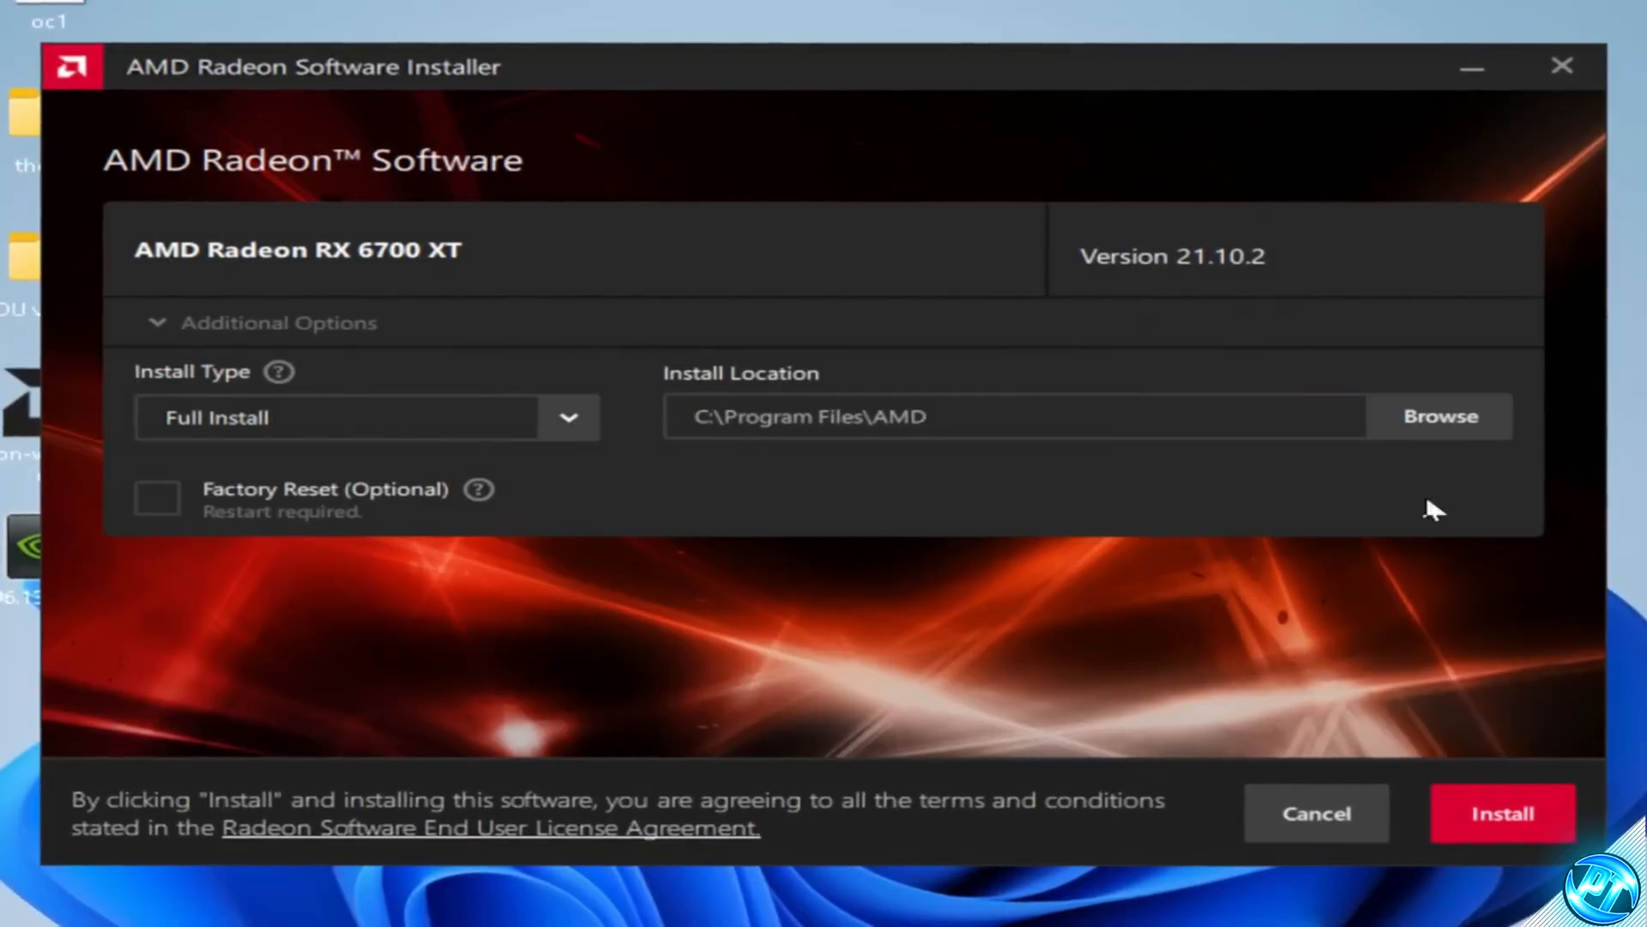
left_click(569, 420)
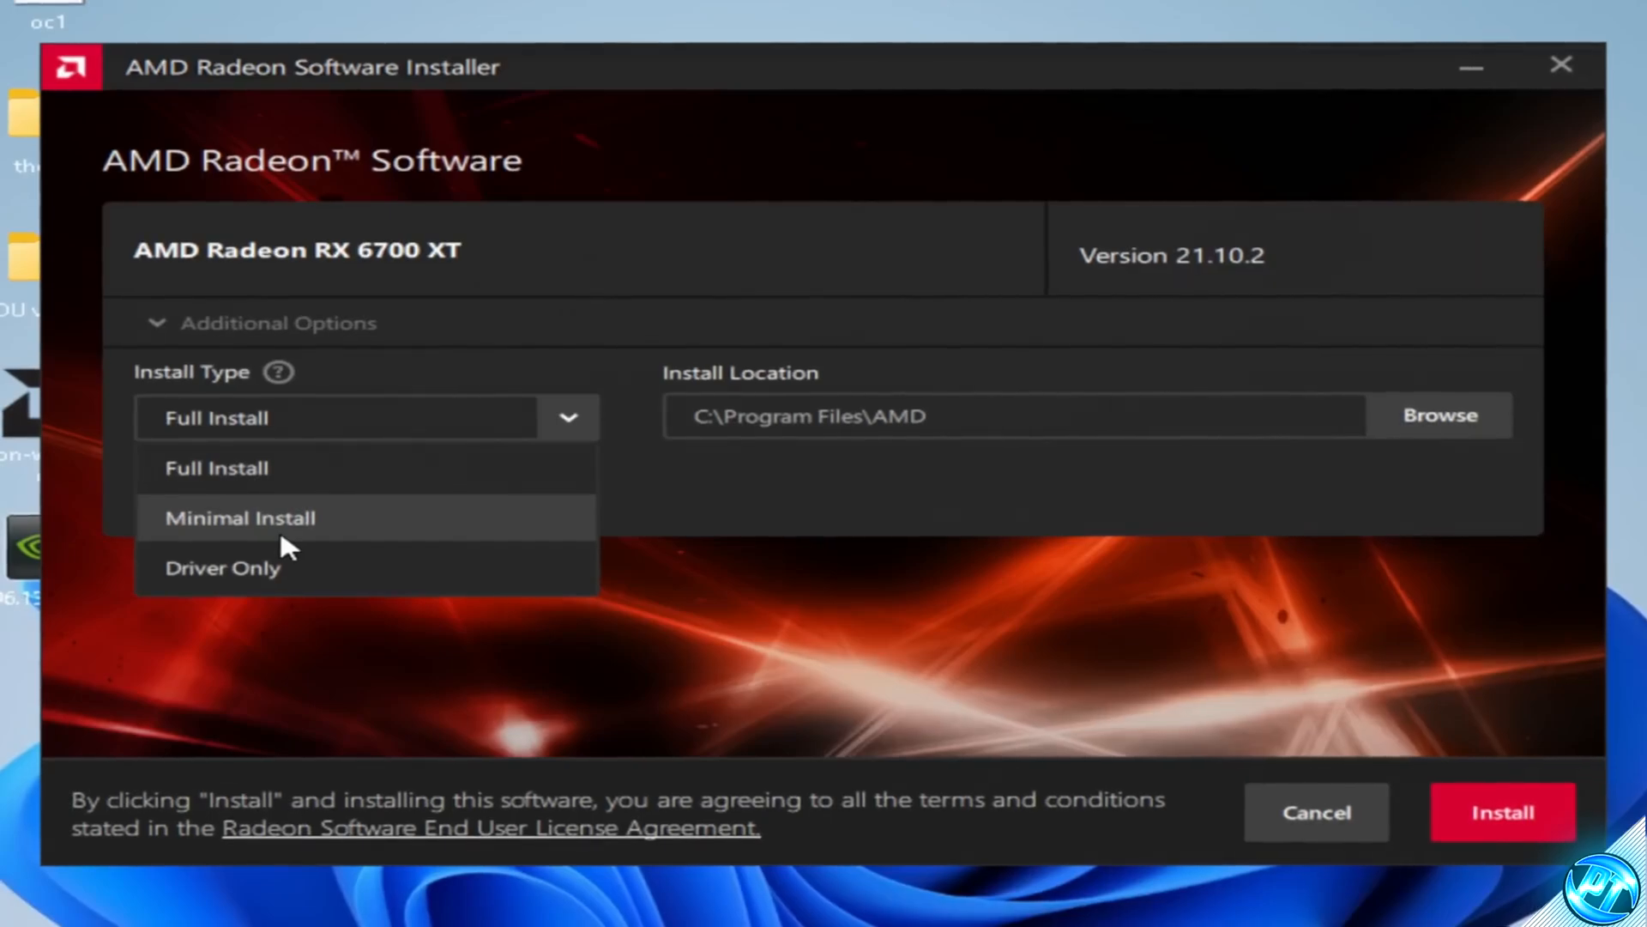
left_click(251, 465)
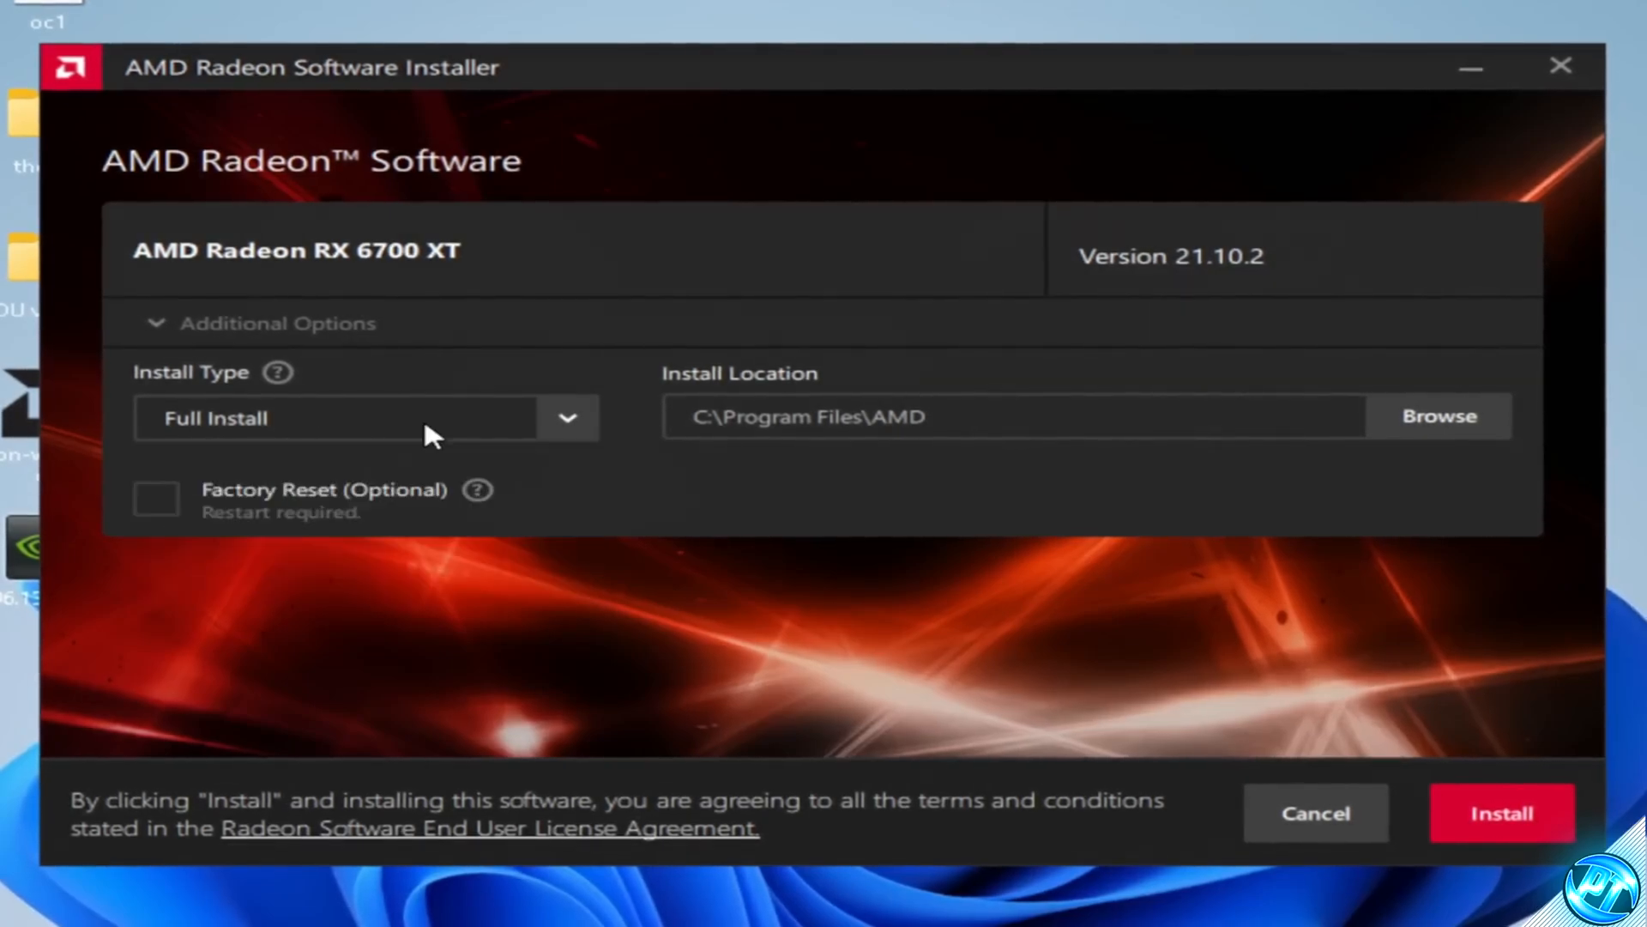
Step: Start installing the AMD Radeon Software with the chosen options
left_click(1505, 805)
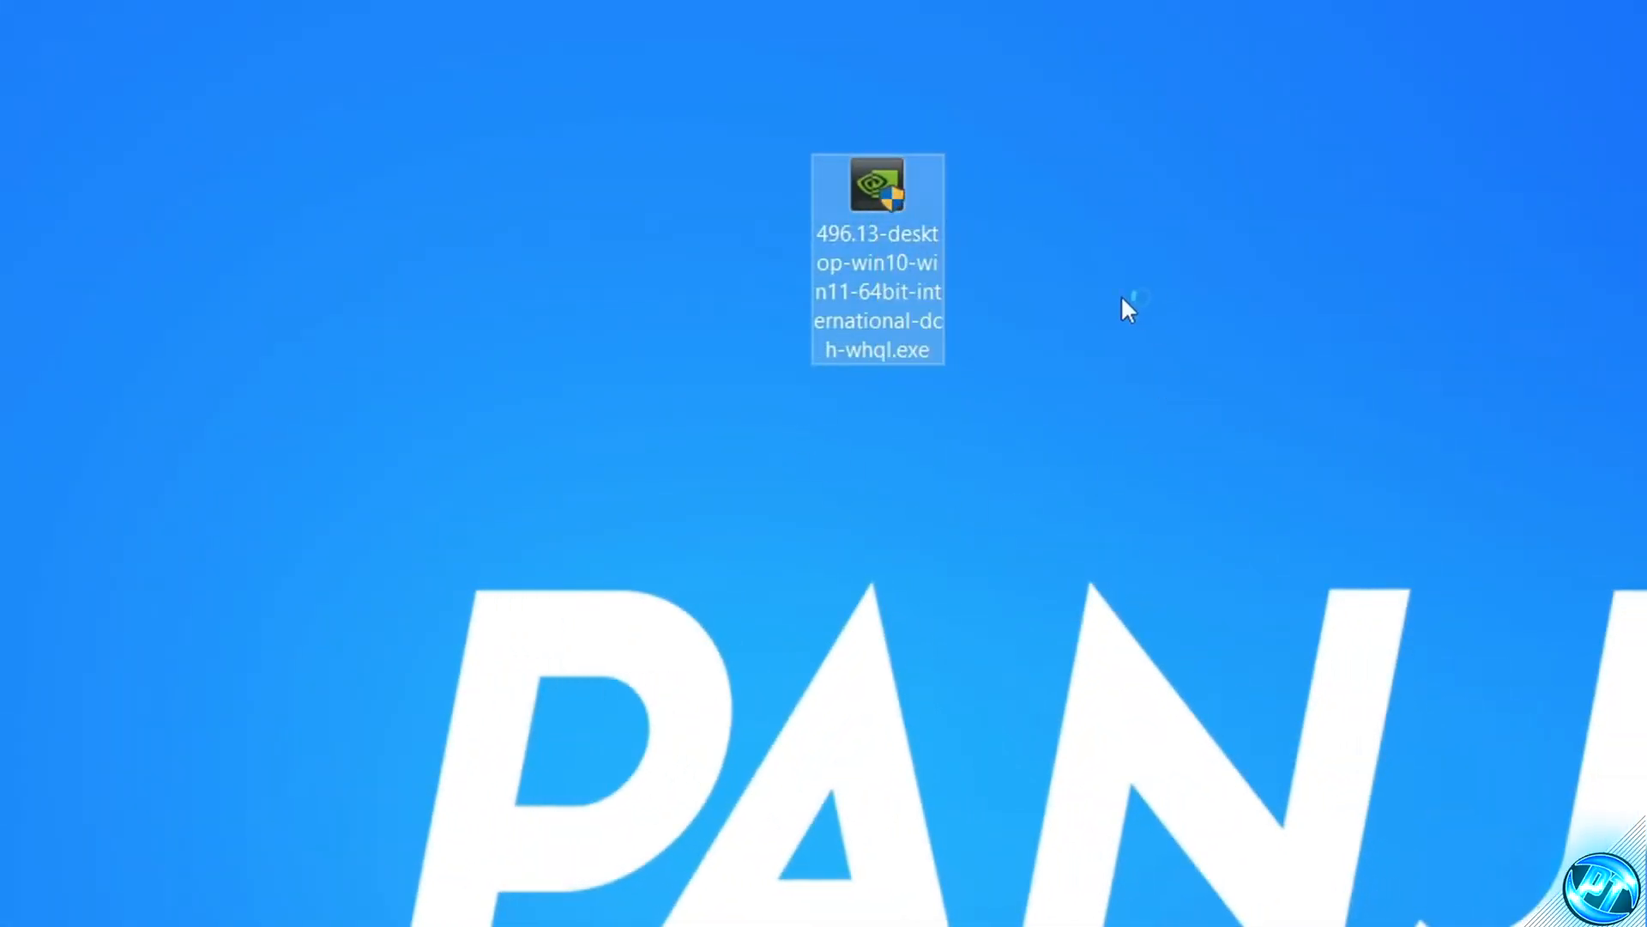
Step: Run the NVIDIA 496.13 driver installer, agree to the licence for Graphics Driver and GeForce Experience, and choose Express installation
double_click(893, 251)
left_click(601, 796)
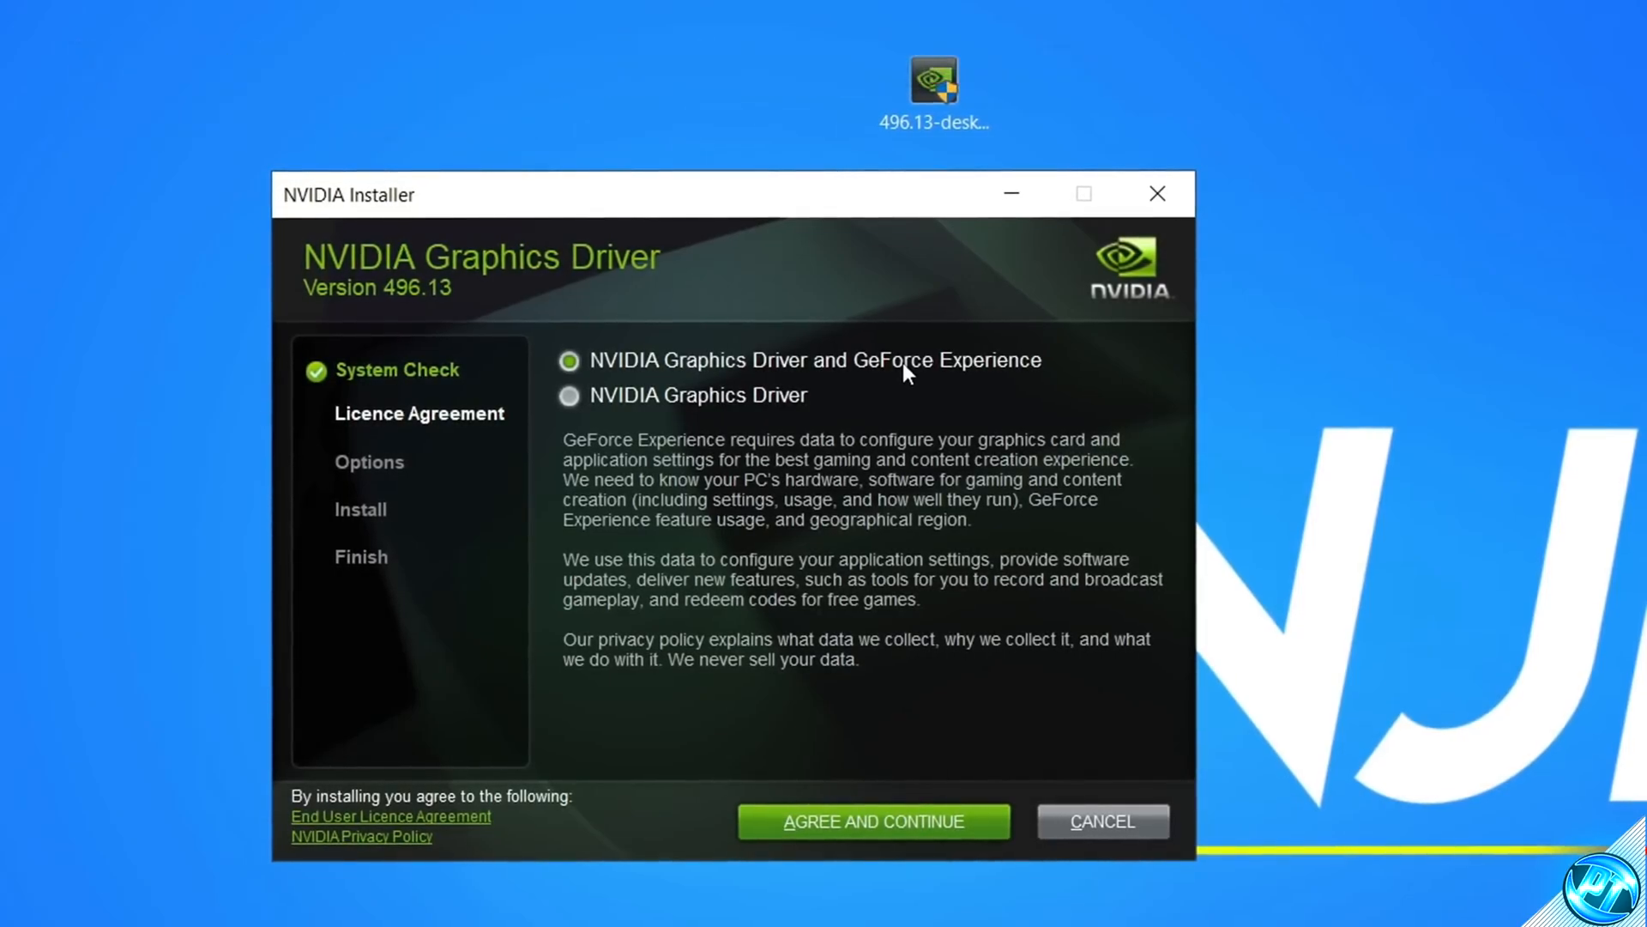
left_click(888, 822)
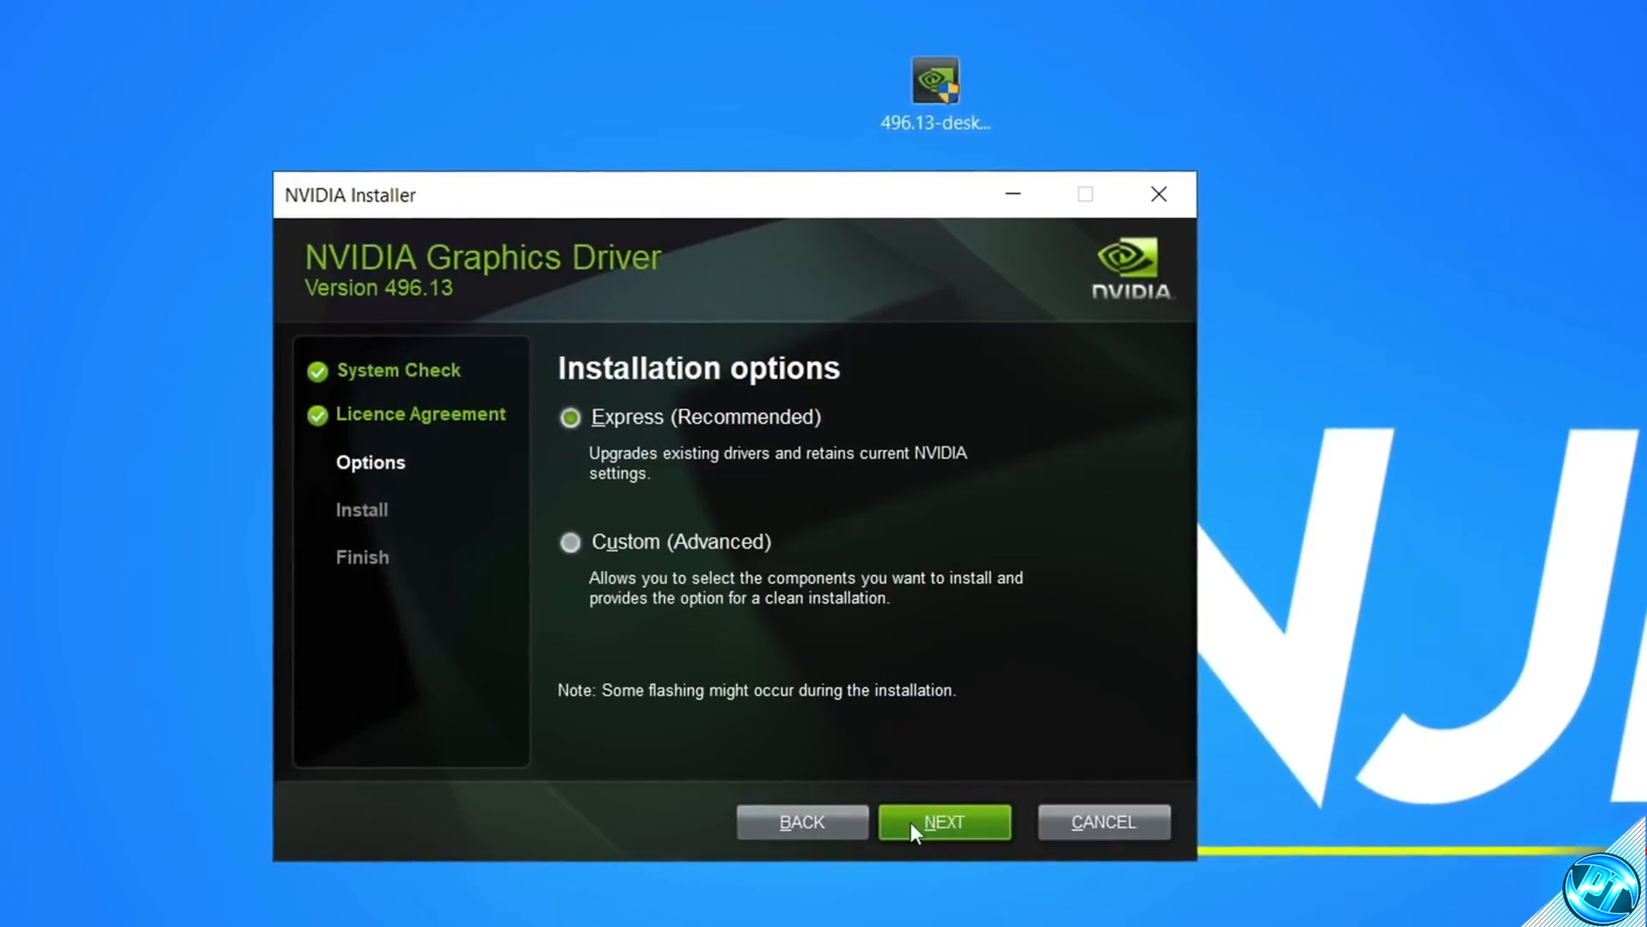
left_click(935, 826)
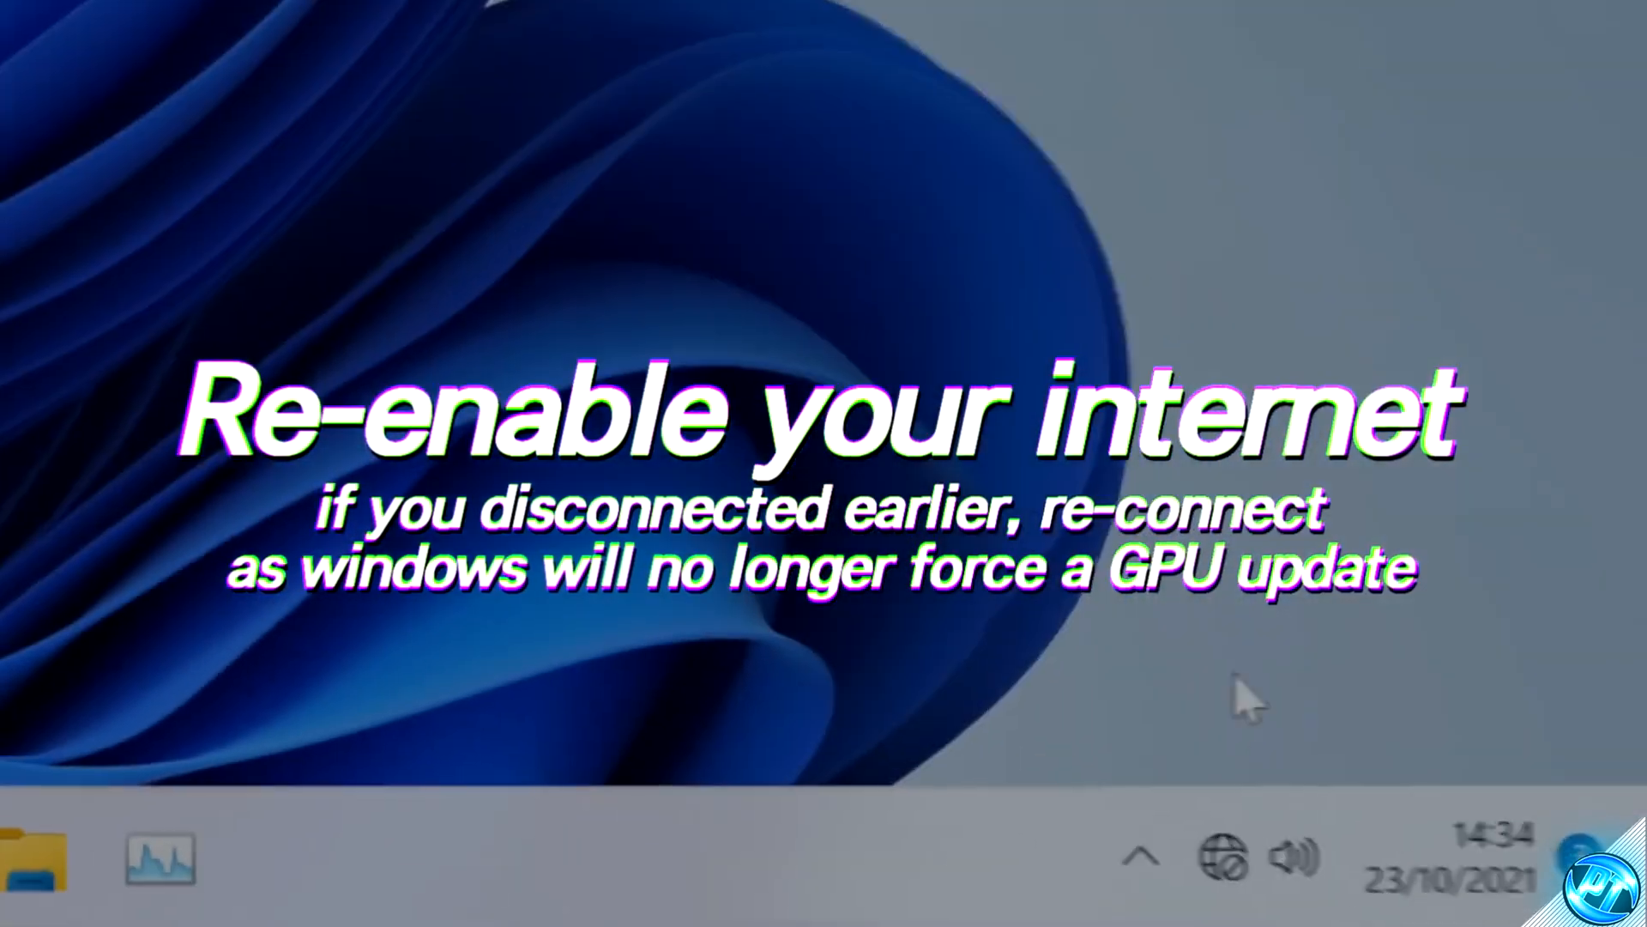
Step: Open Network & Internet settings, go to more network adapter options, and enable the Ethernet adapter
right_click(1220, 858)
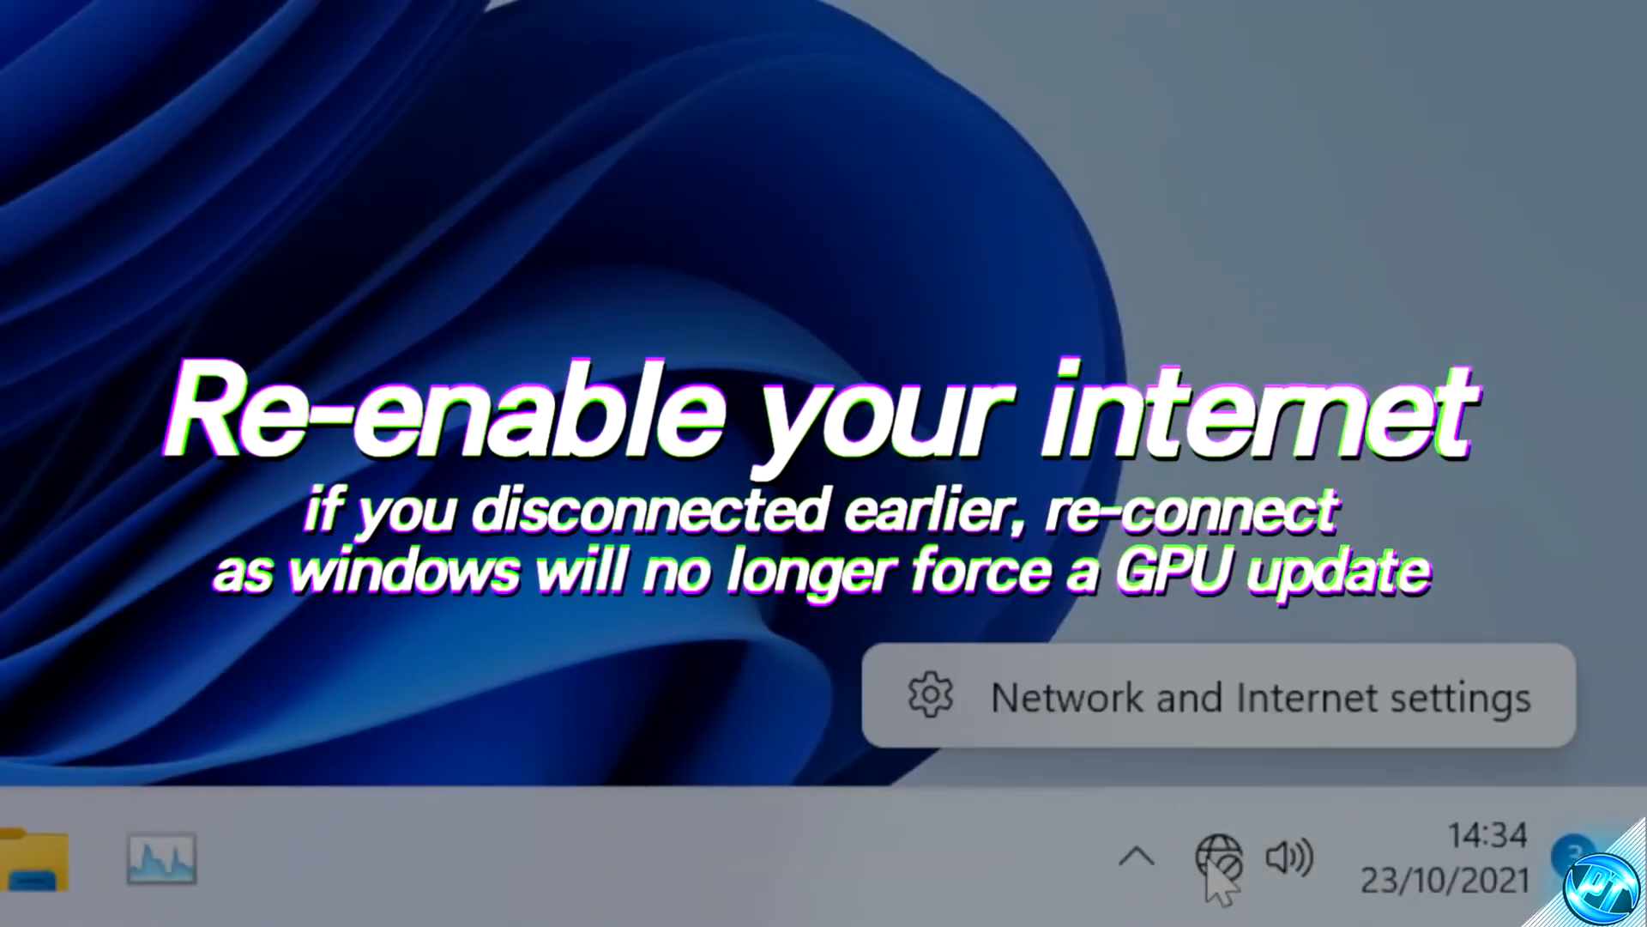
left_click(1078, 736)
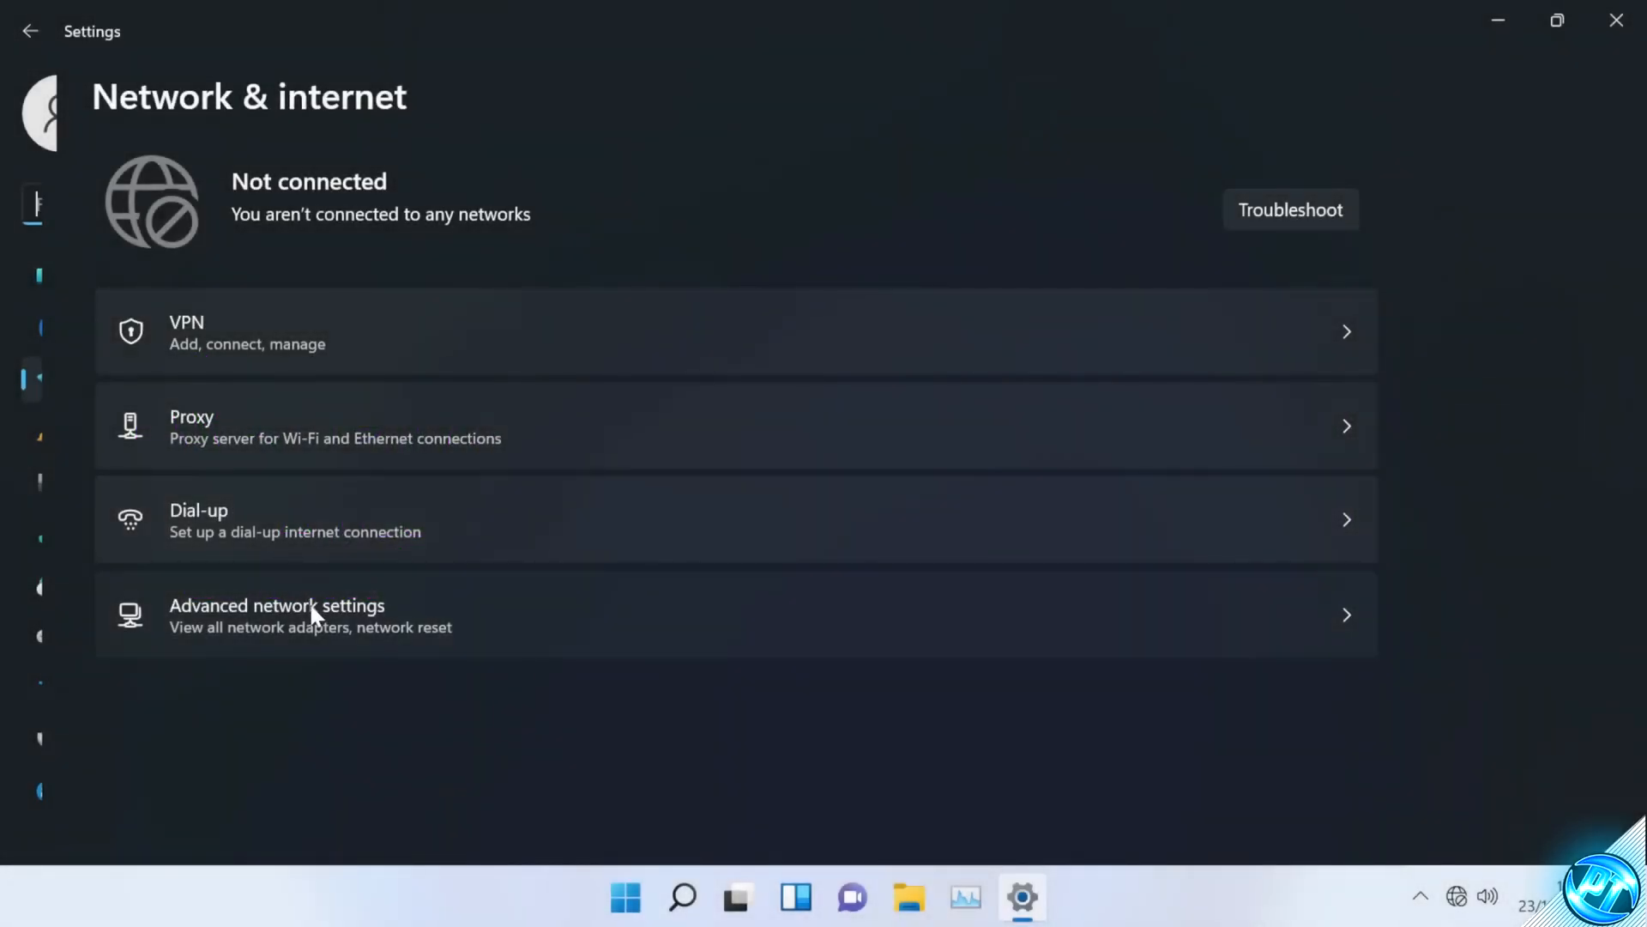
left_click(310, 607)
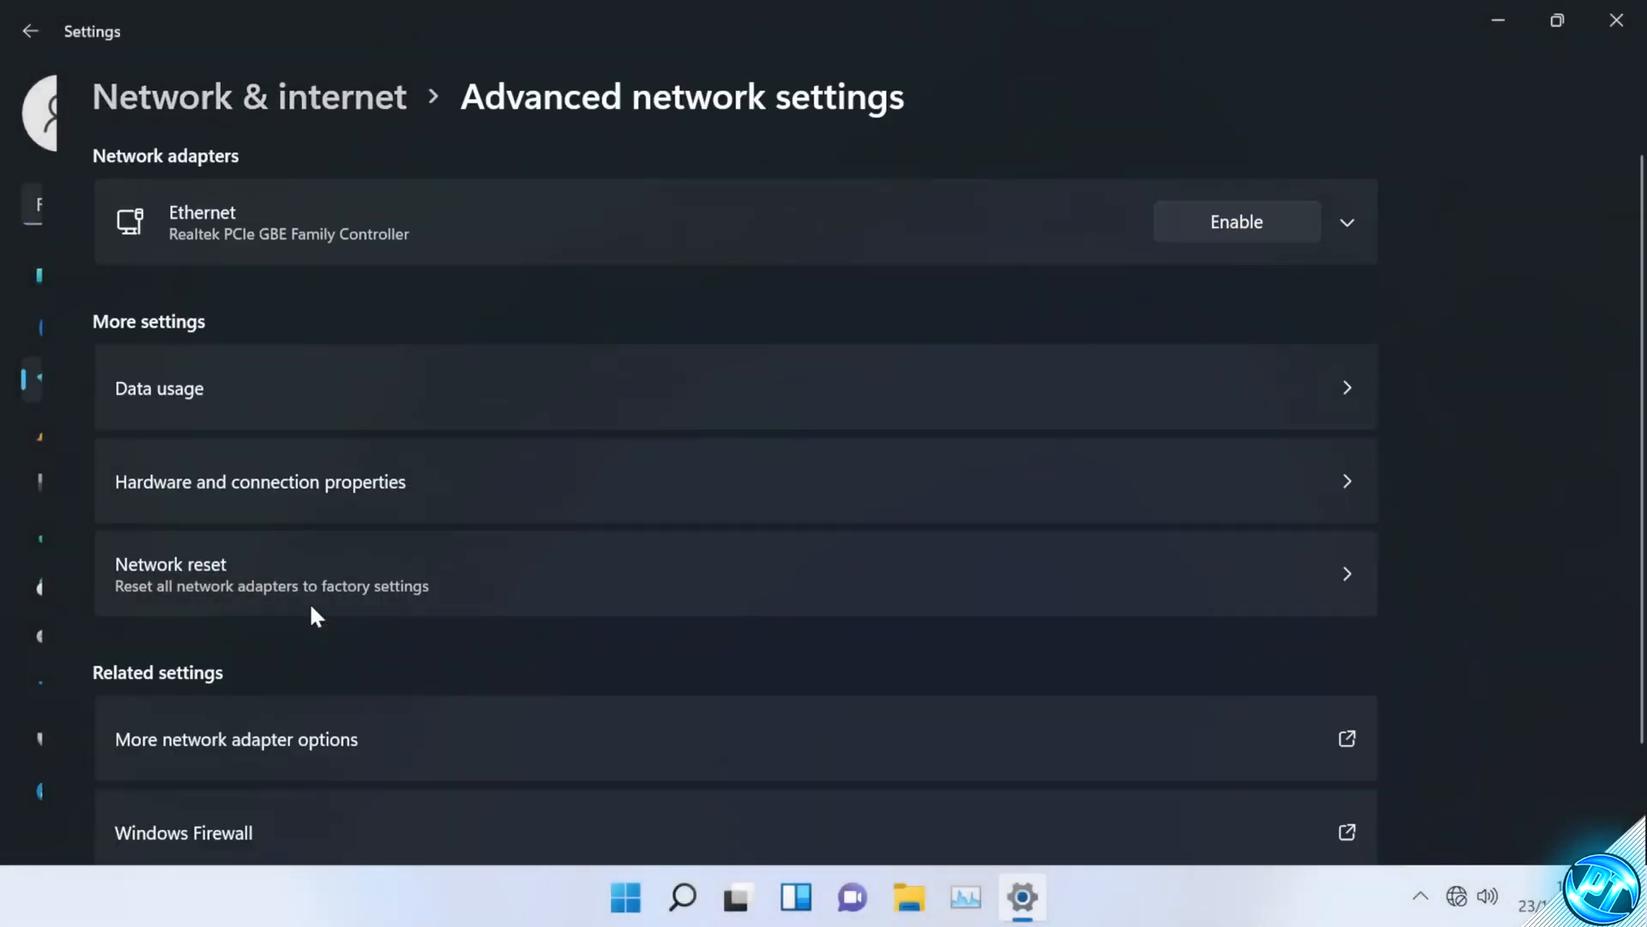
scroll(283, 622, "down", 2)
left_click(281, 636)
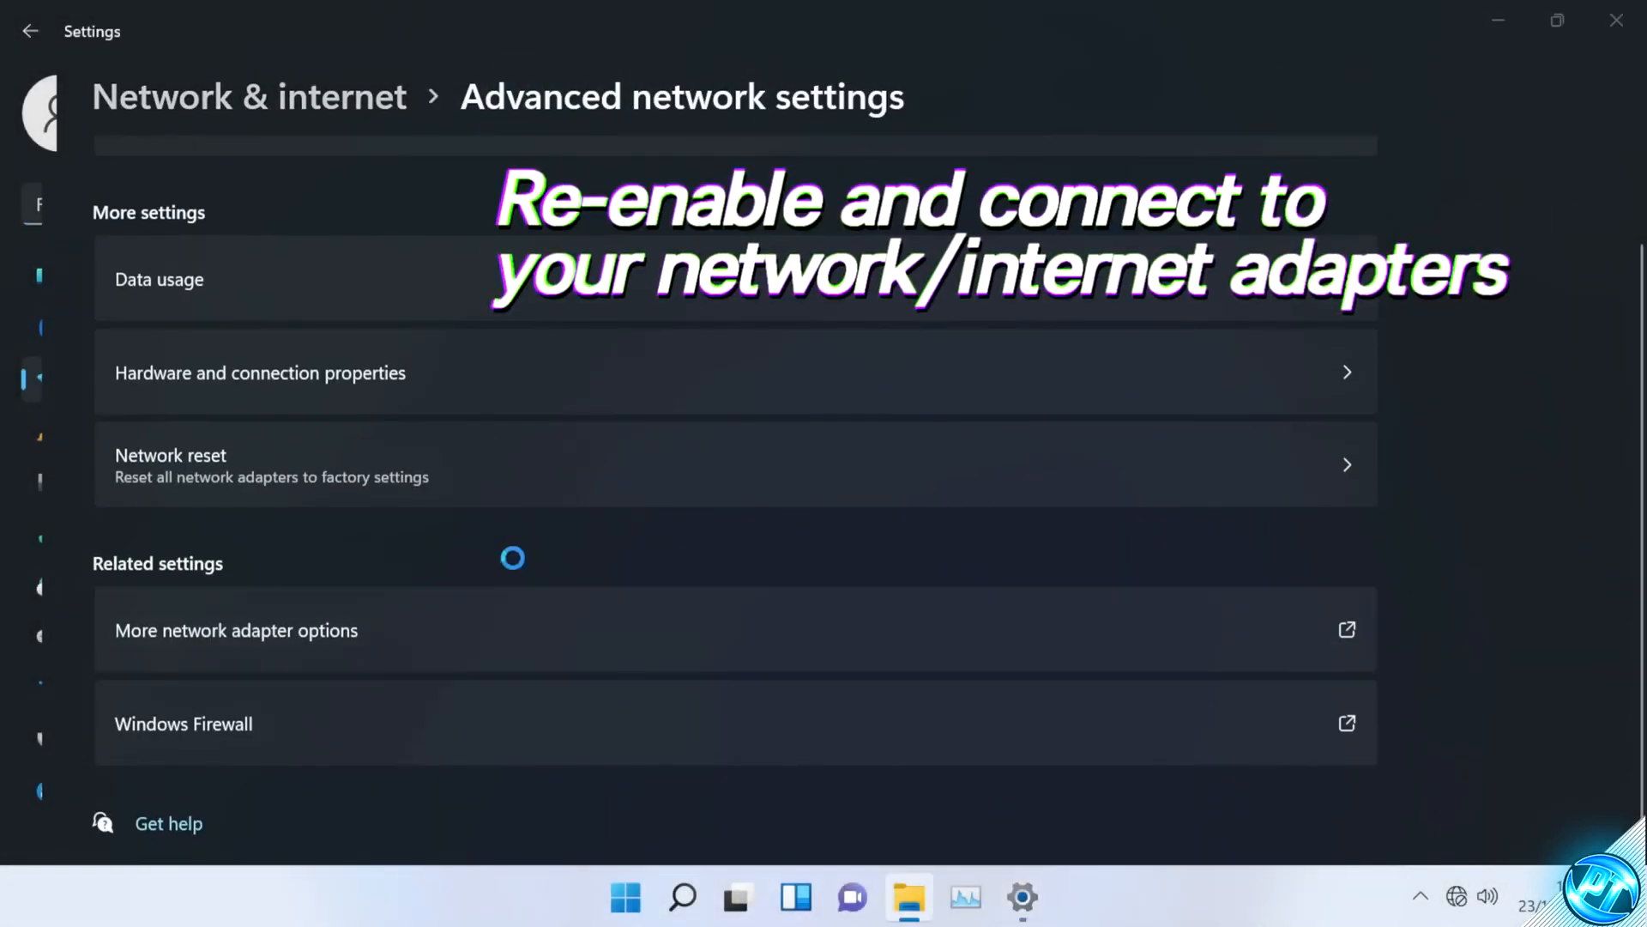
left_click(549, 270)
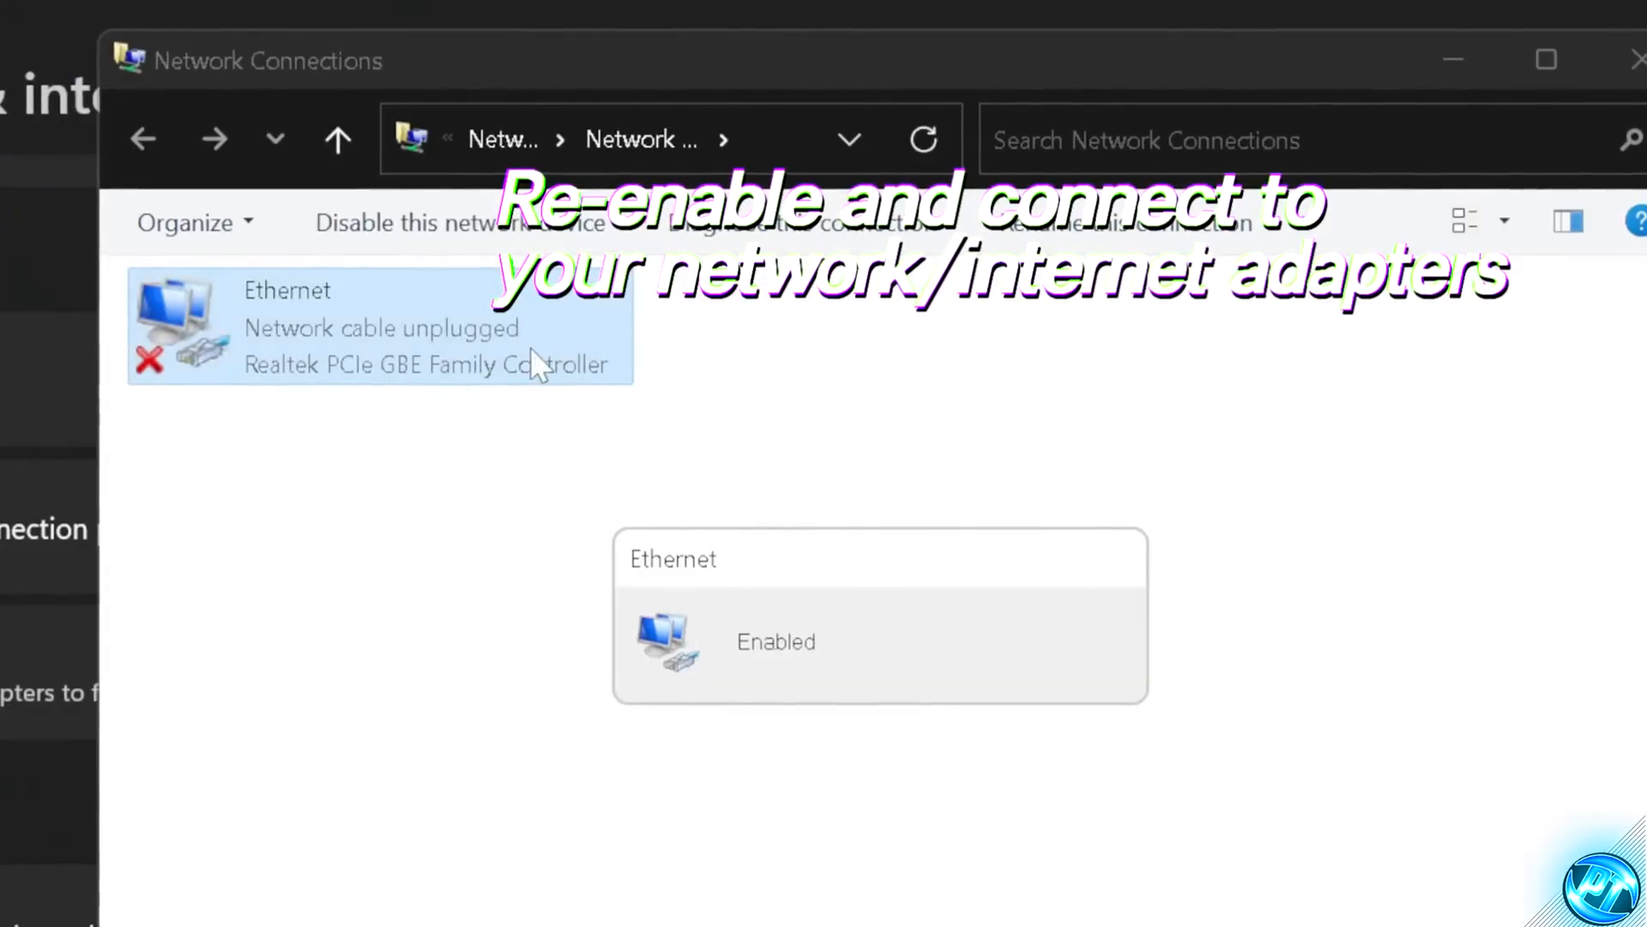
right_click(500, 329)
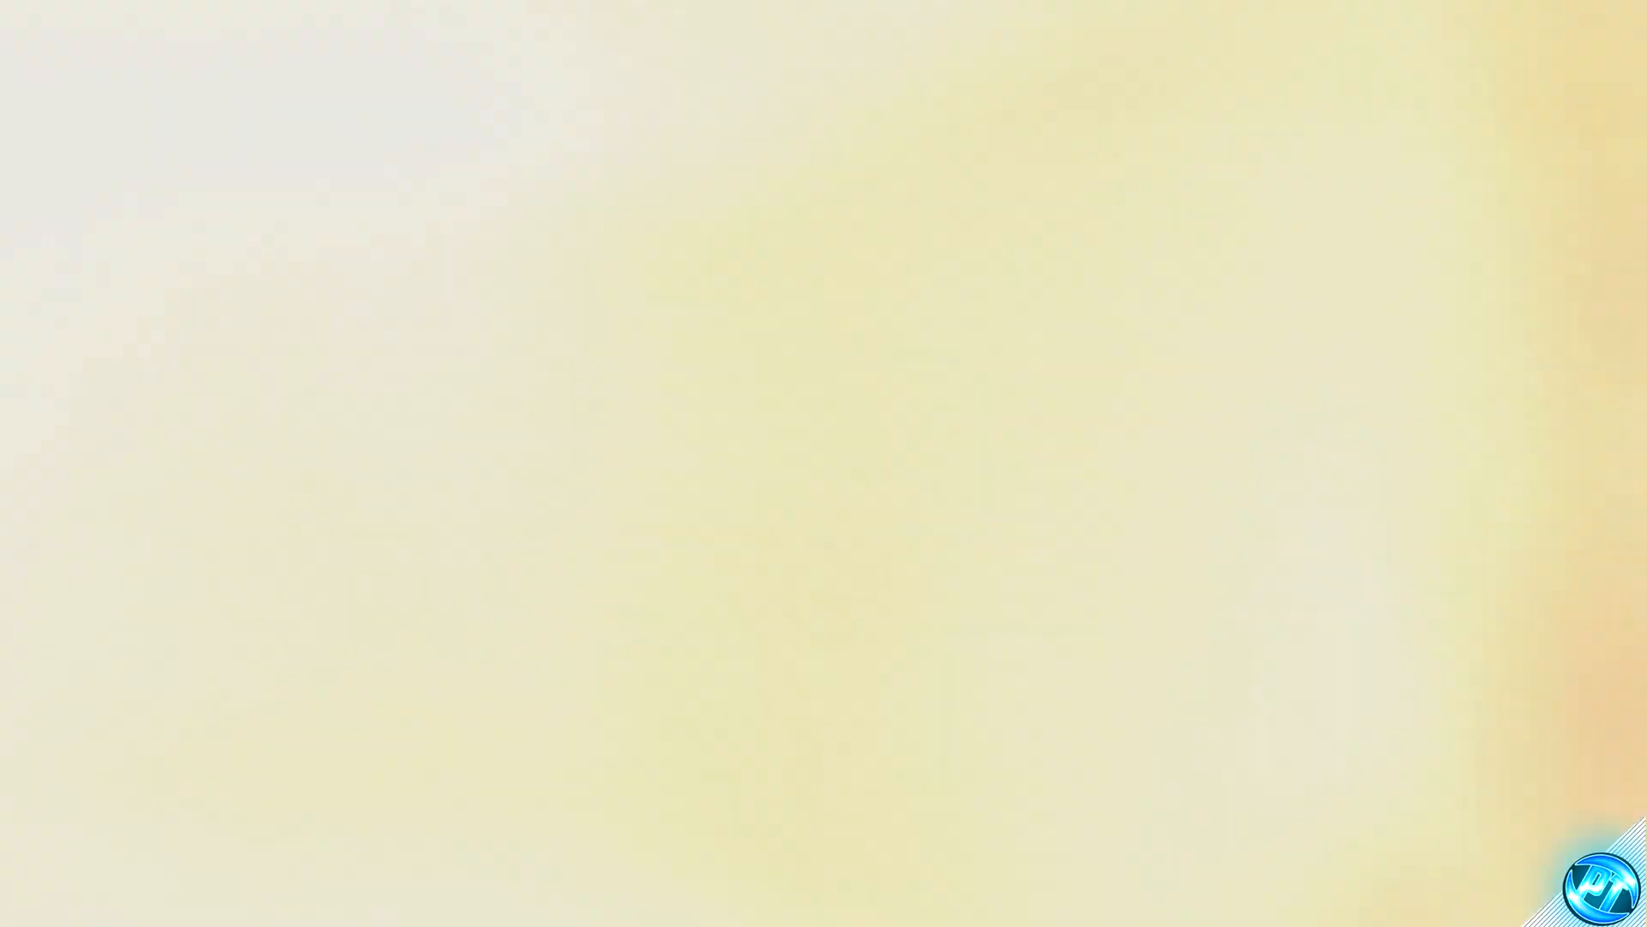
Step: Open the network settings' adapter options and bring up the Ethernet adapter's menu to re-enable it
right_click(1508, 909)
left_click(1154, 807)
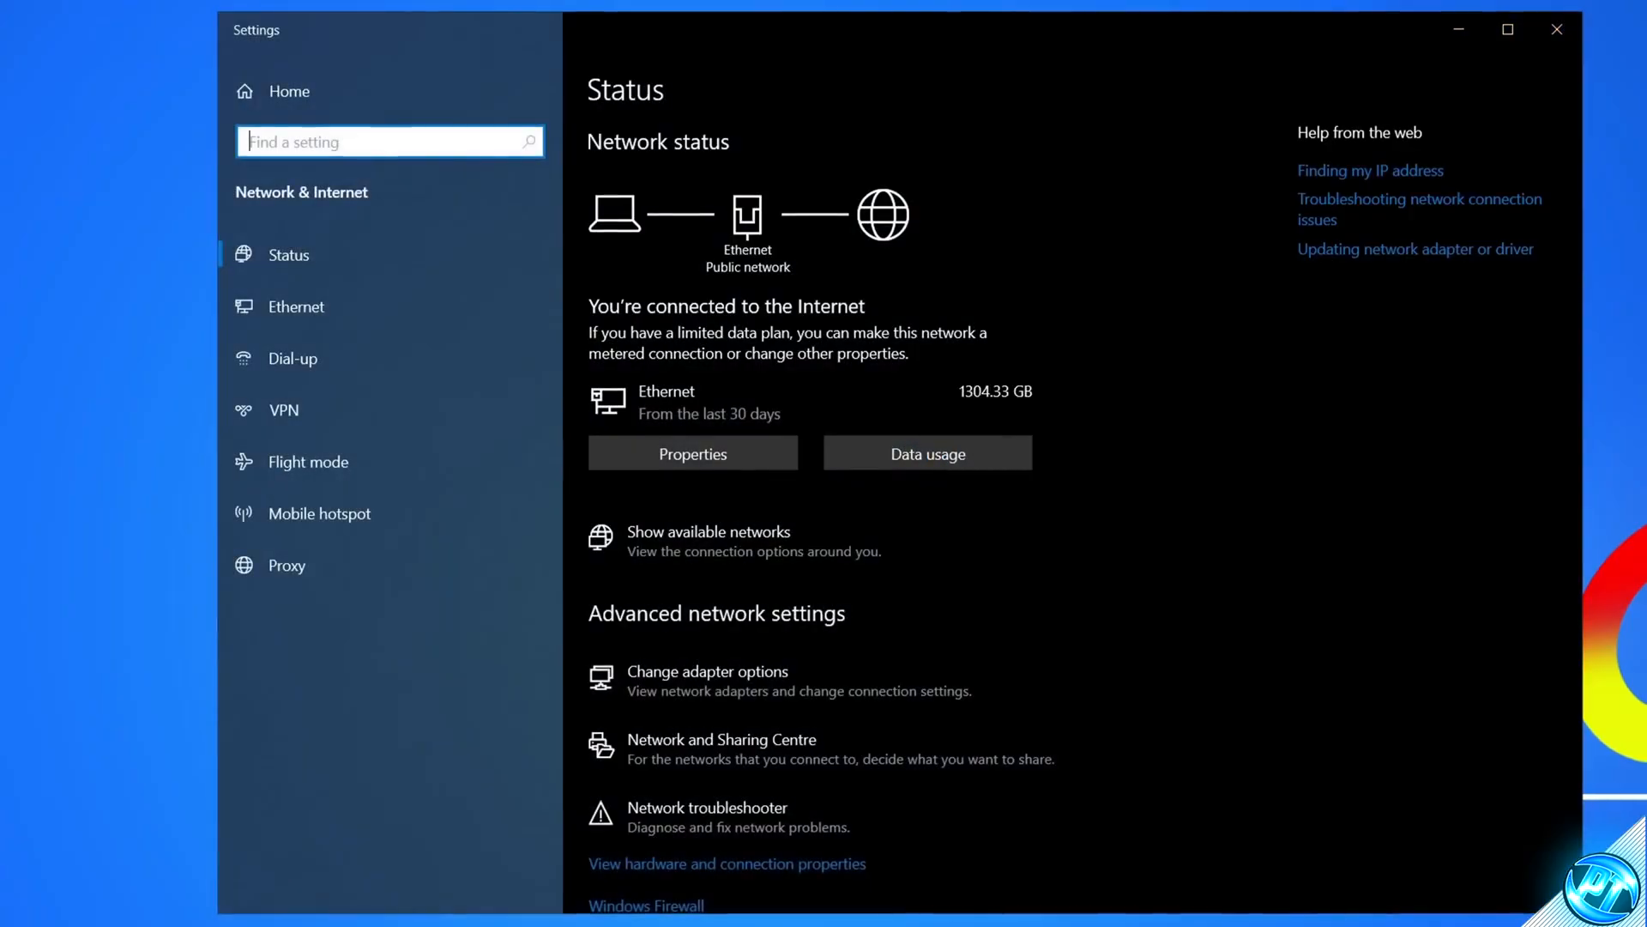
left_click(749, 686)
right_click(352, 182)
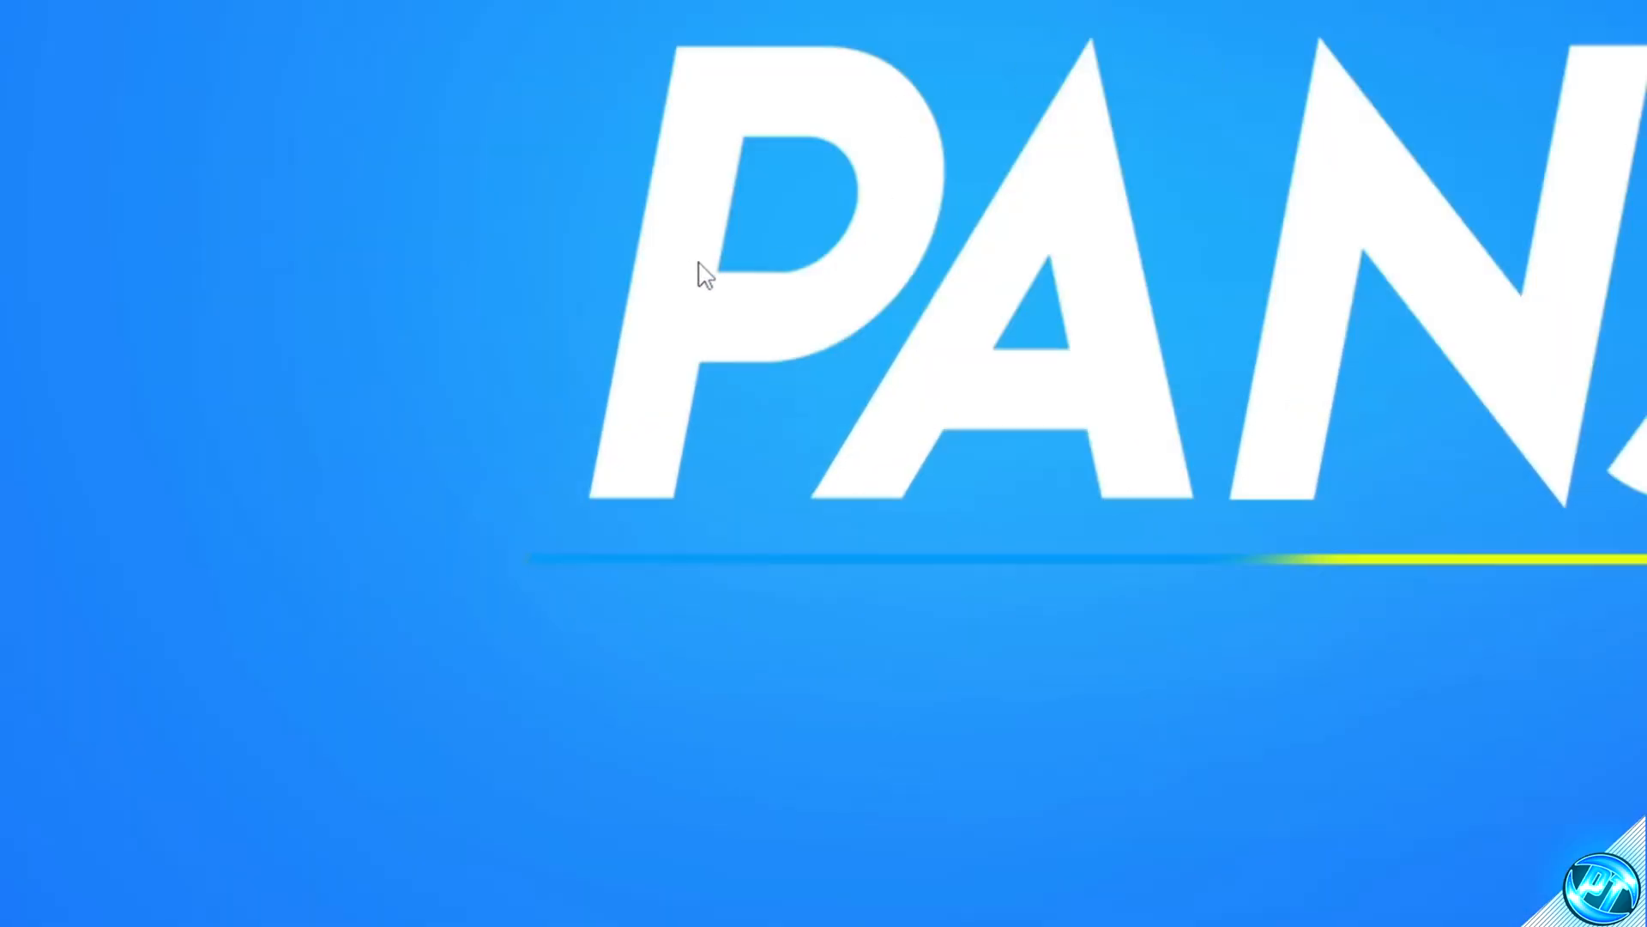
Step: Open Display settings and set the display resolution to 2560 × 1440 (Recommended)
right_click(734, 493)
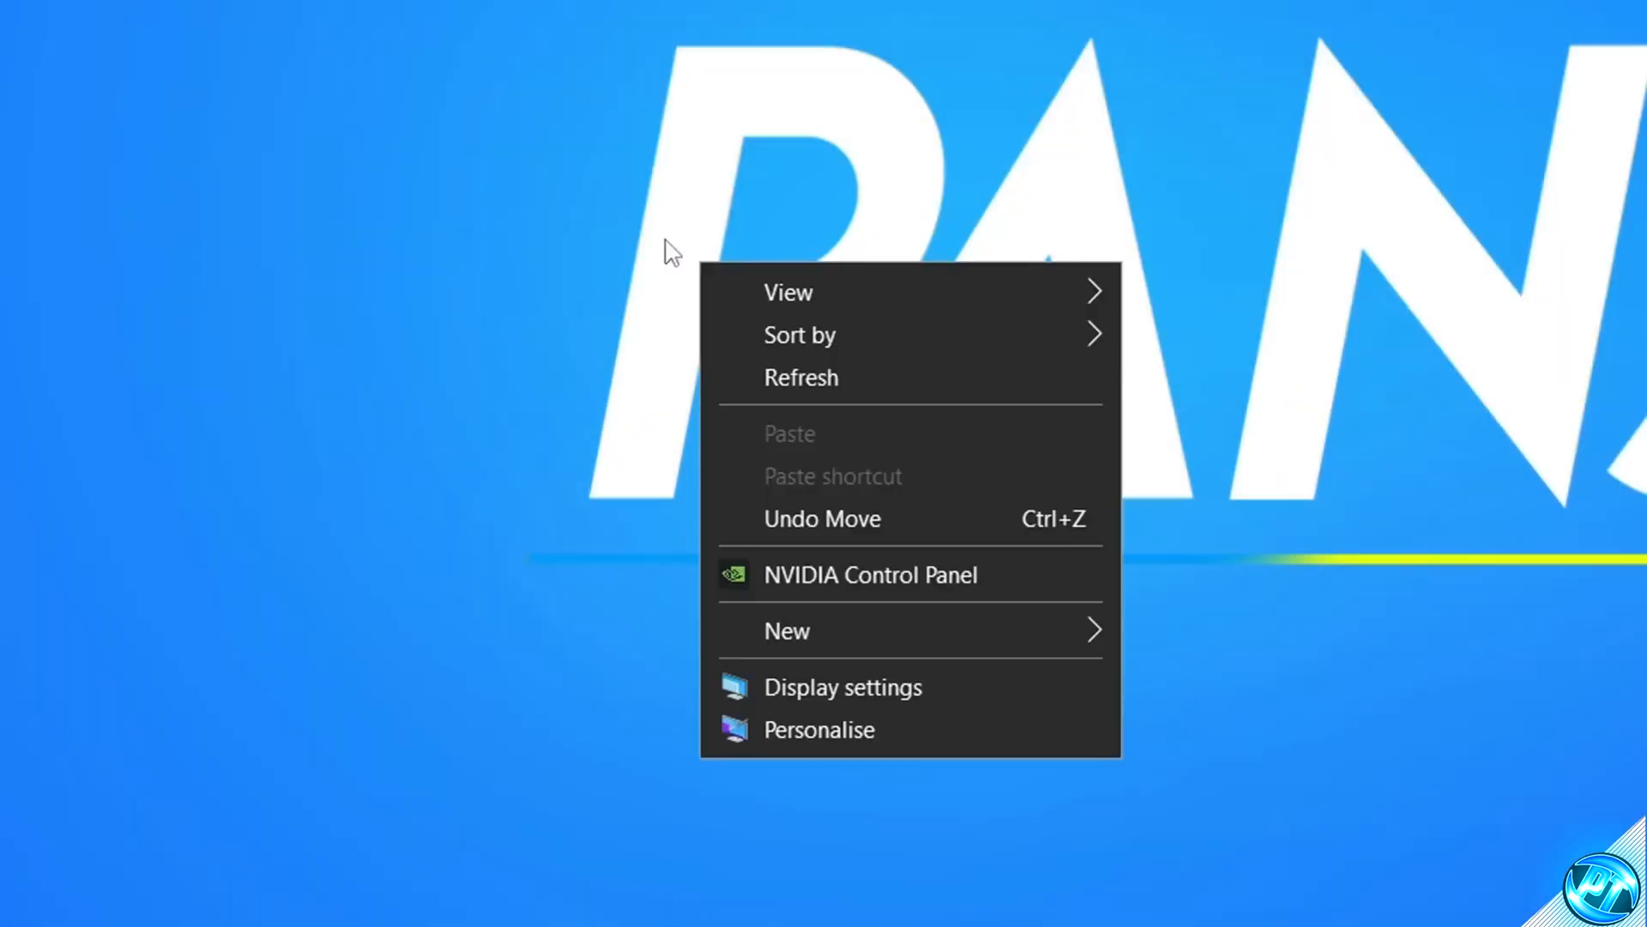
left_click(900, 700)
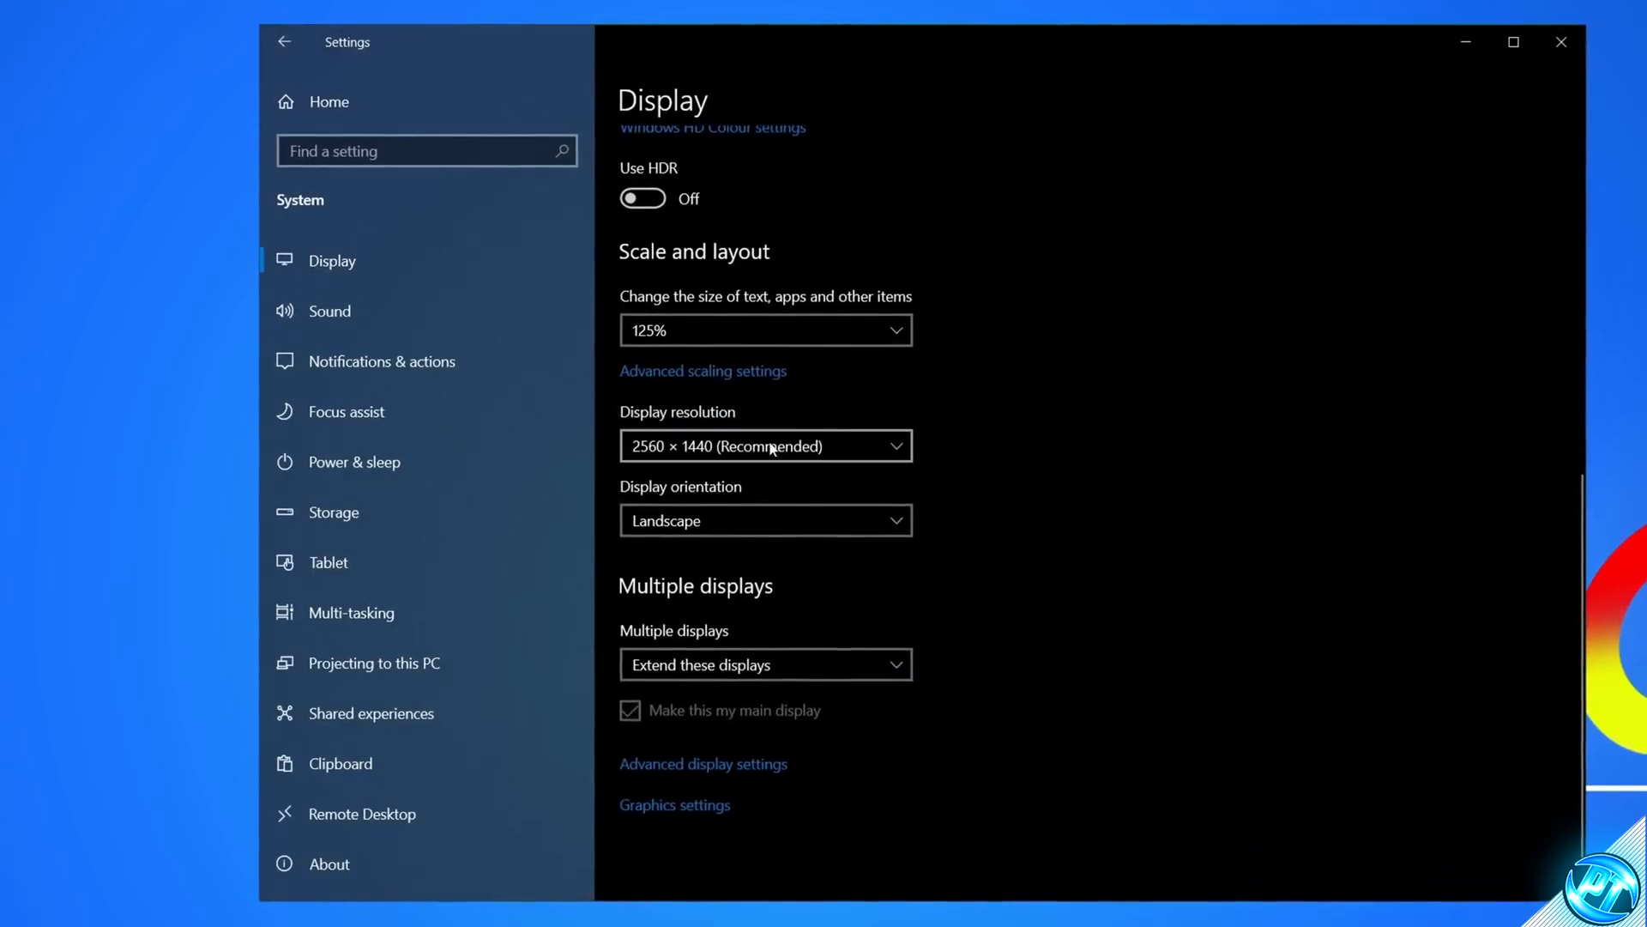
left_click(827, 447)
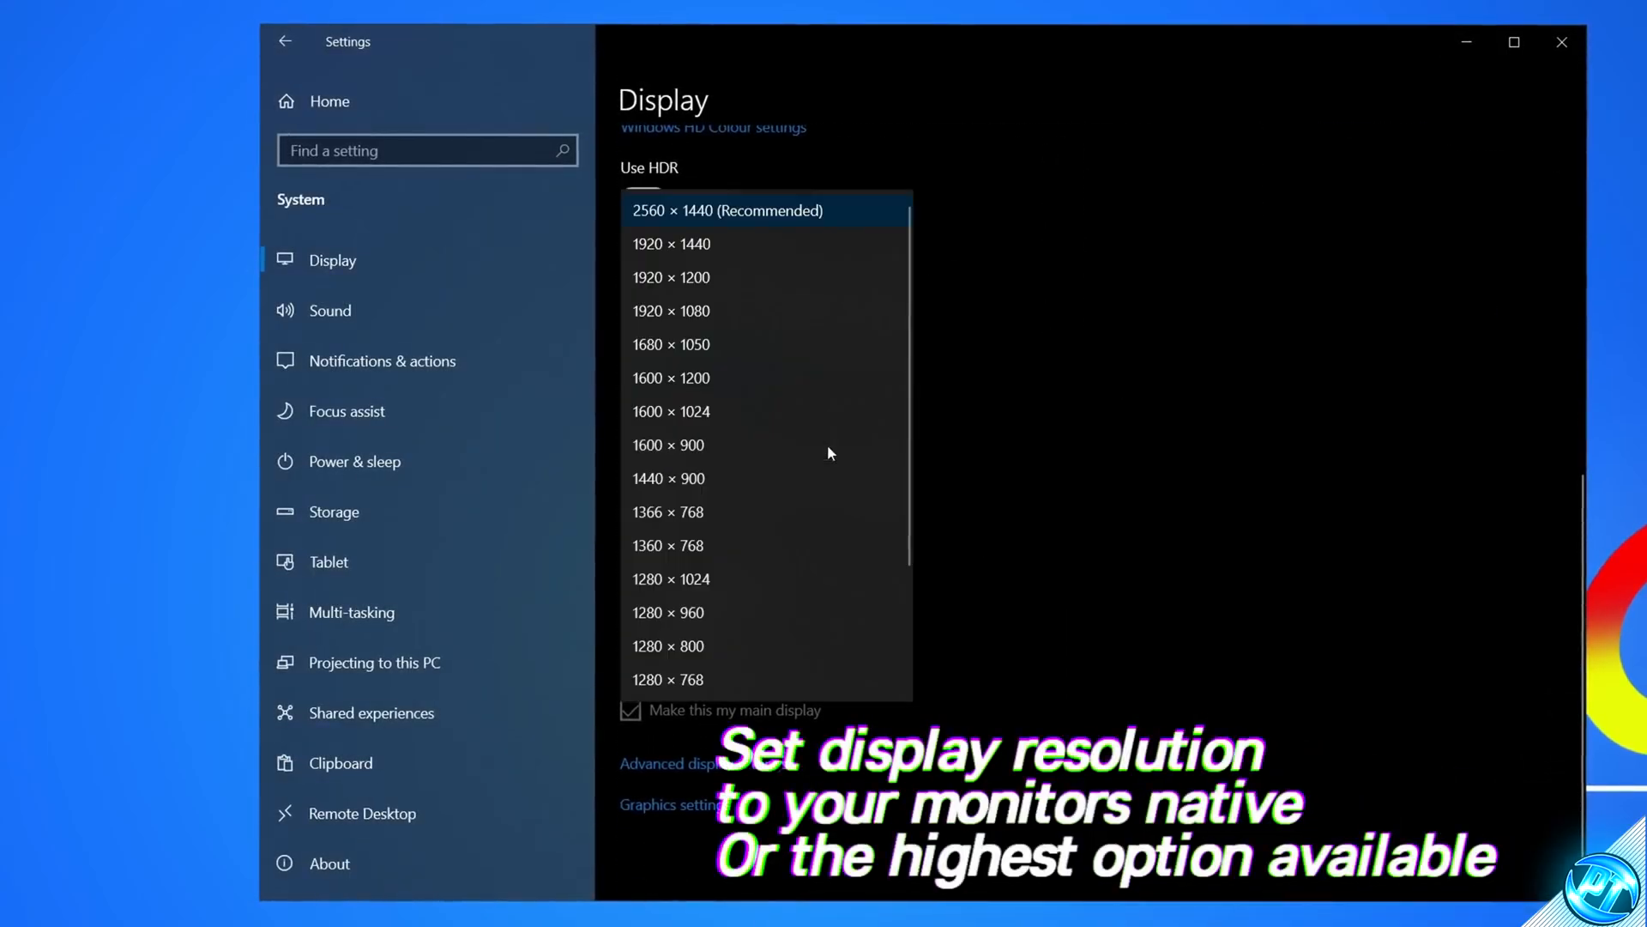
left_click(719, 214)
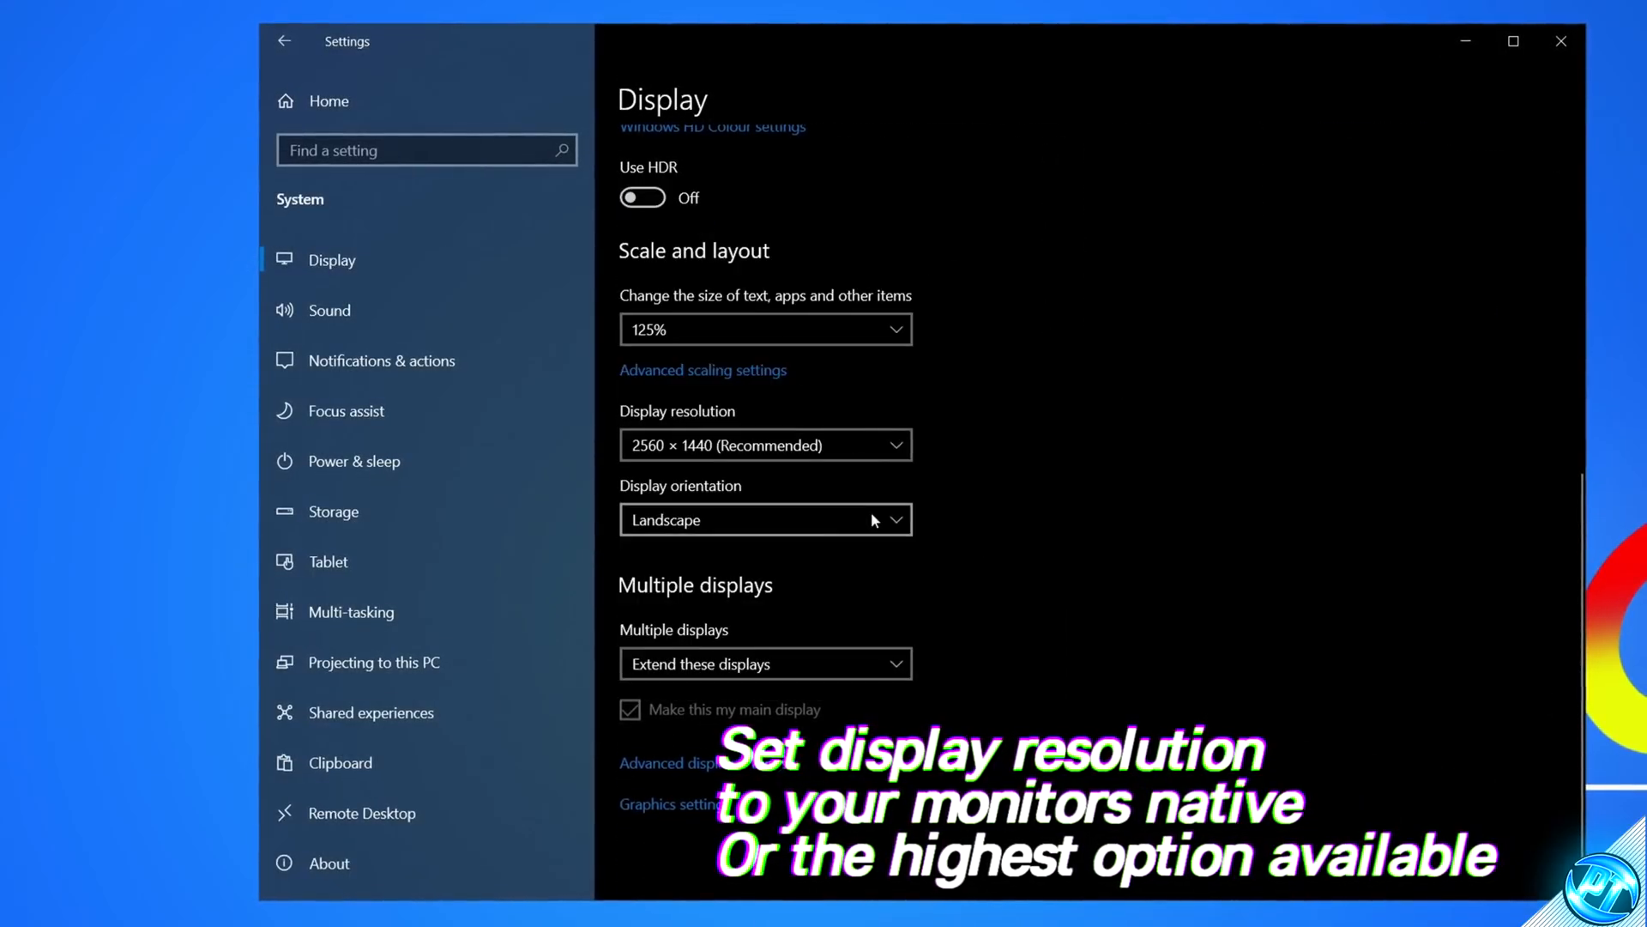
Step: Open Advanced display settings and set the refresh rate to 239.761 Hz
left_click(687, 764)
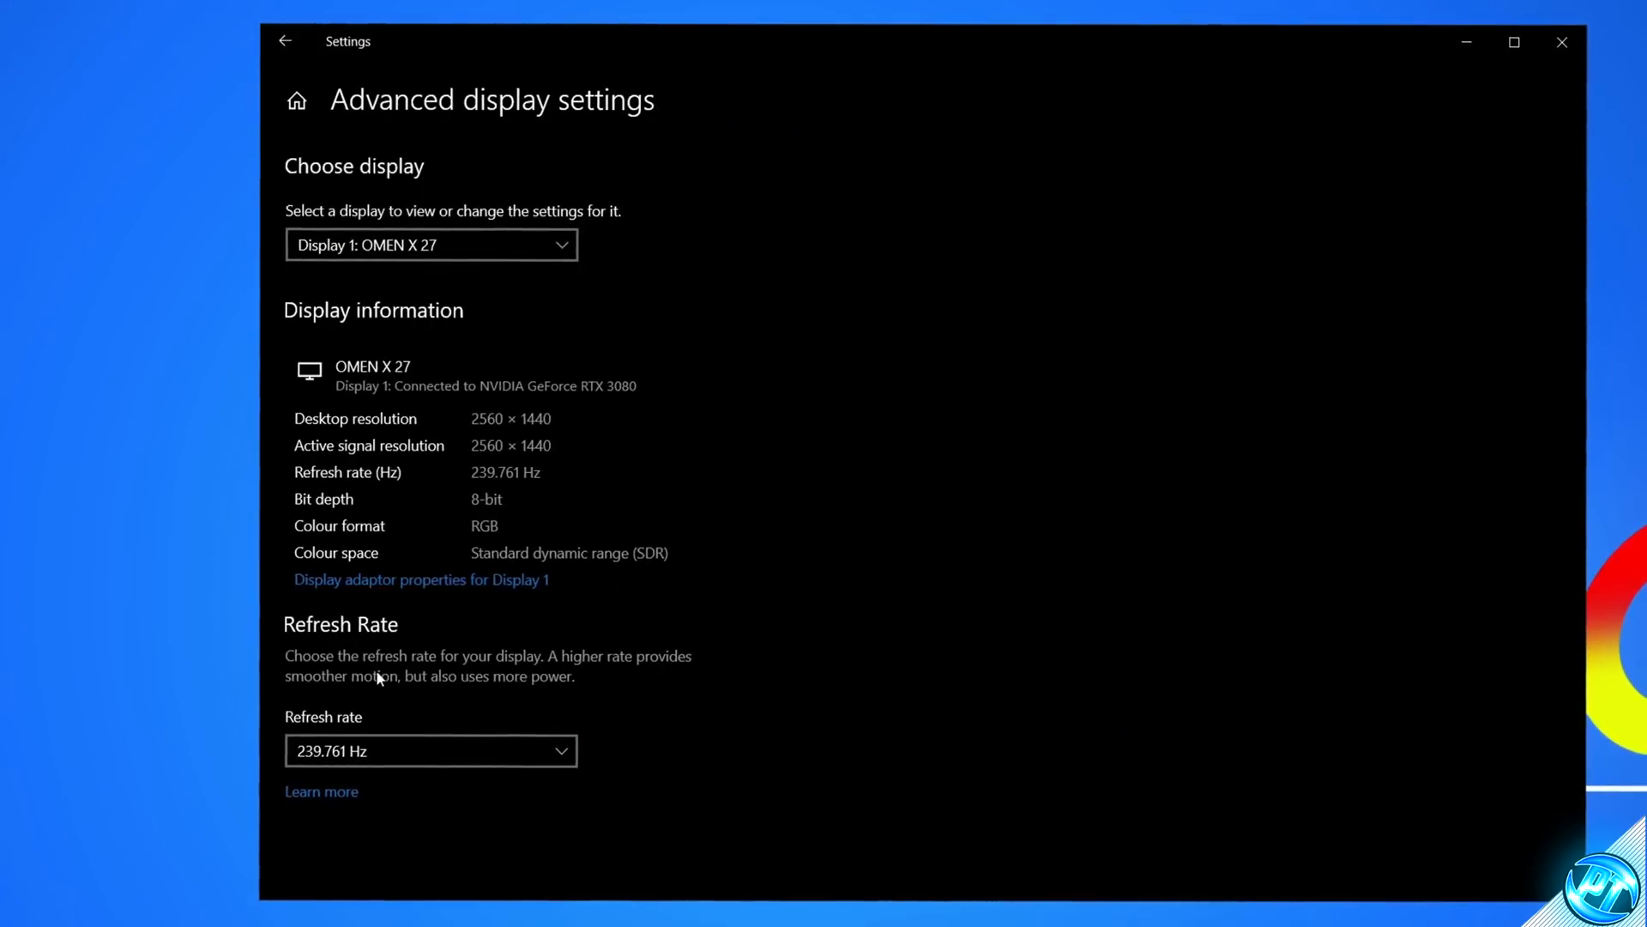
left_click(549, 749)
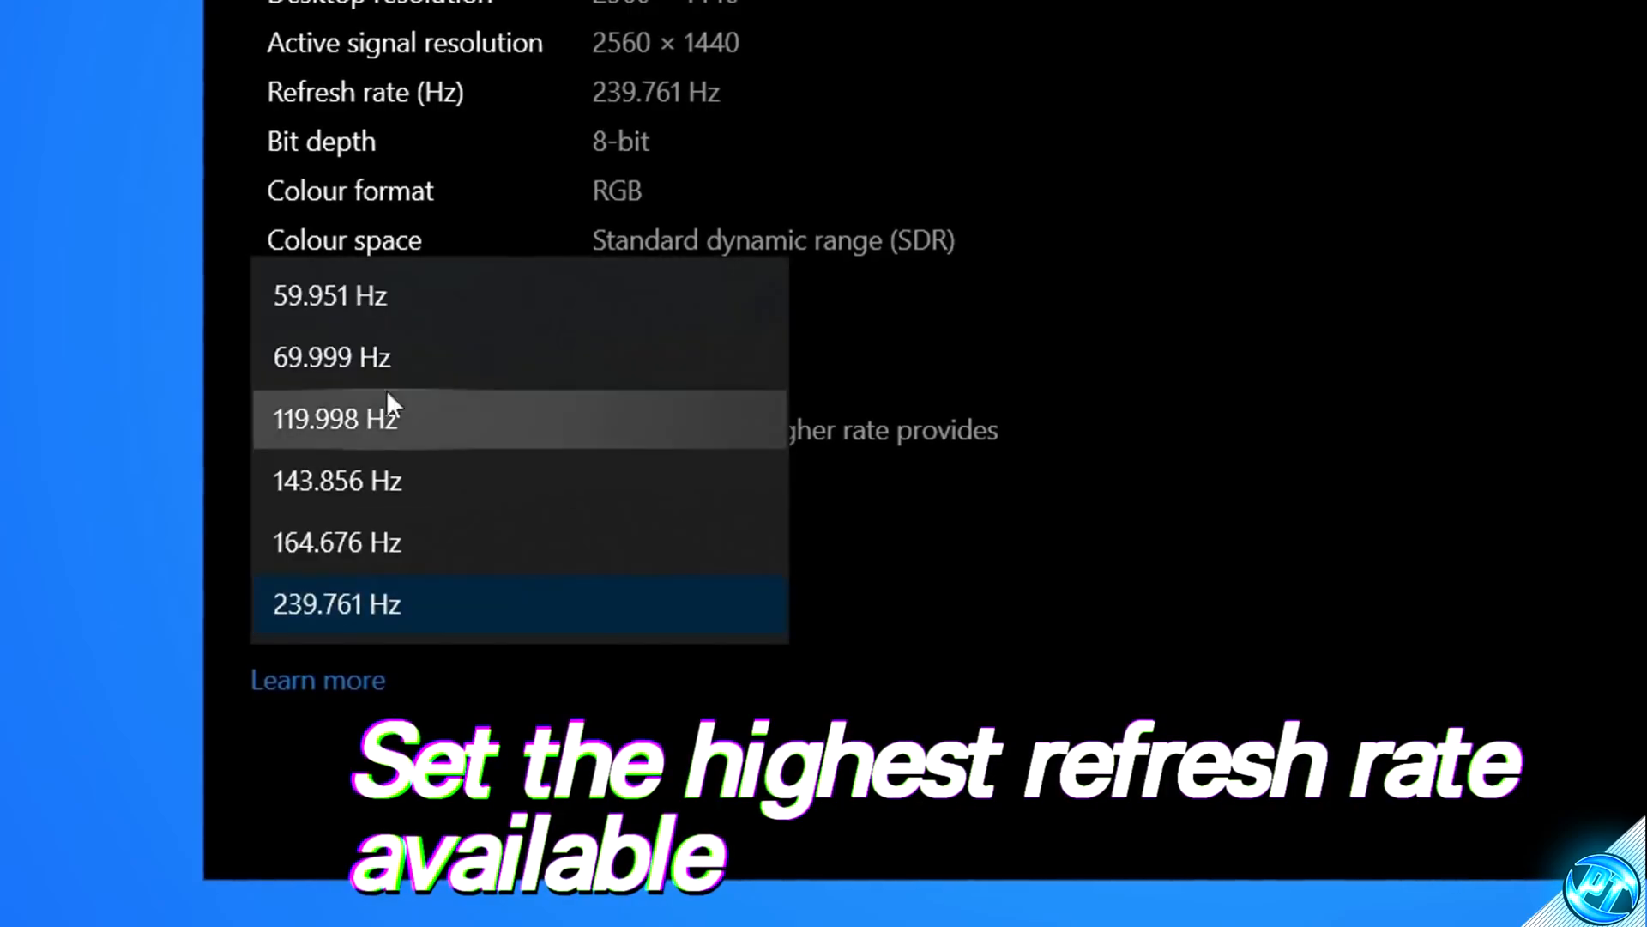
left_click(450, 611)
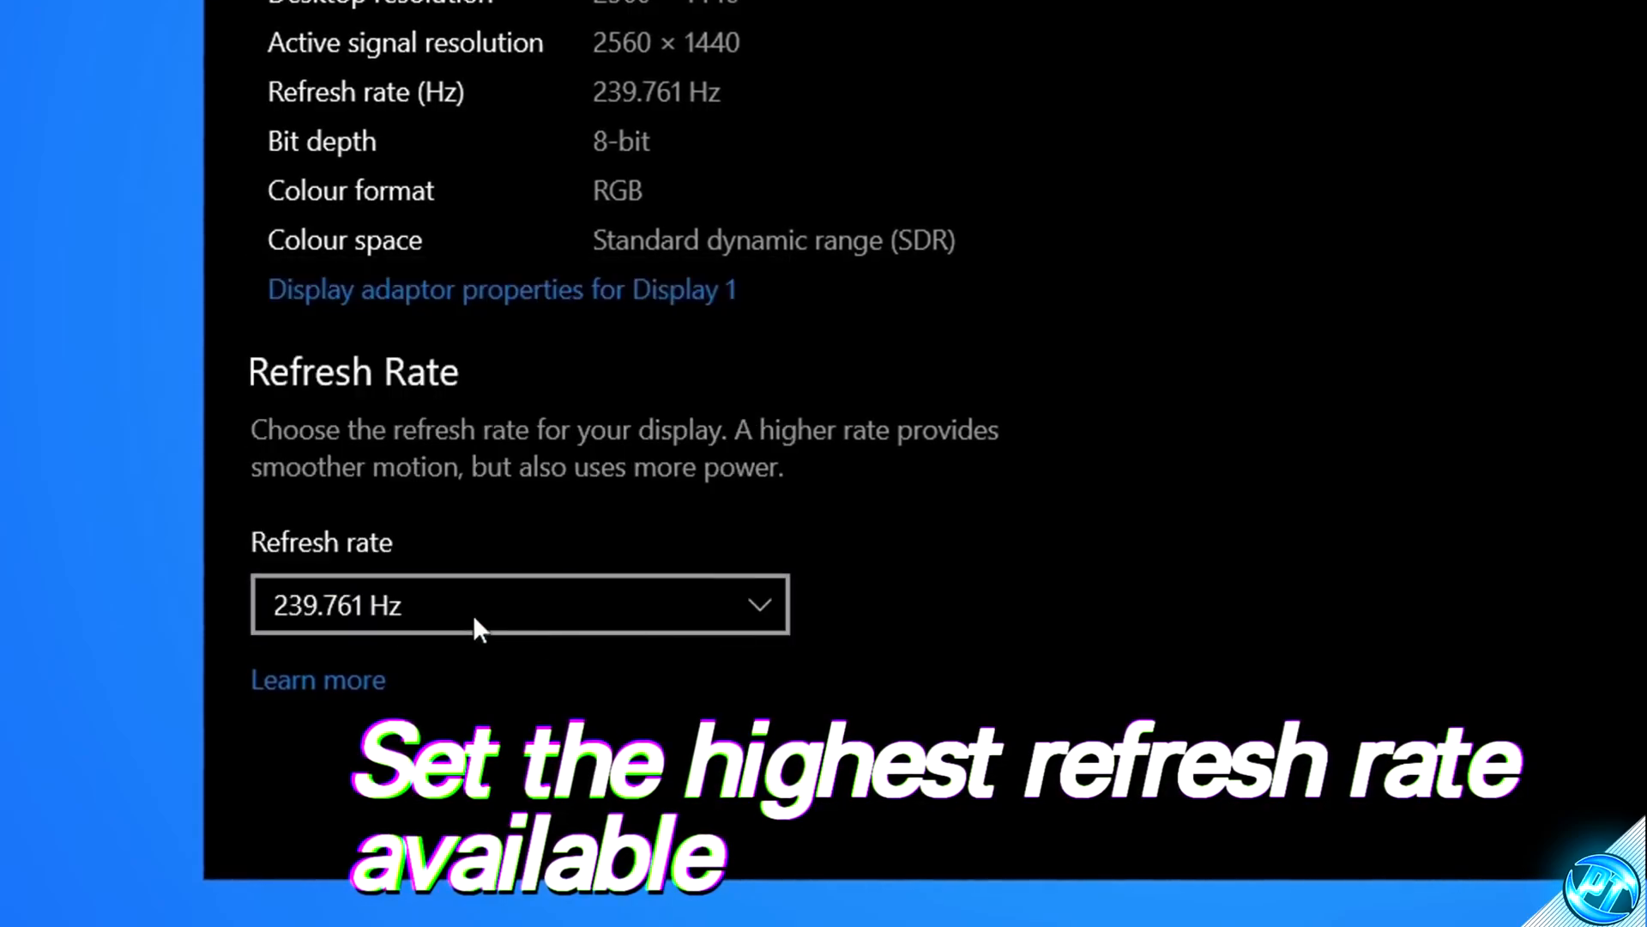
left_click(739, 612)
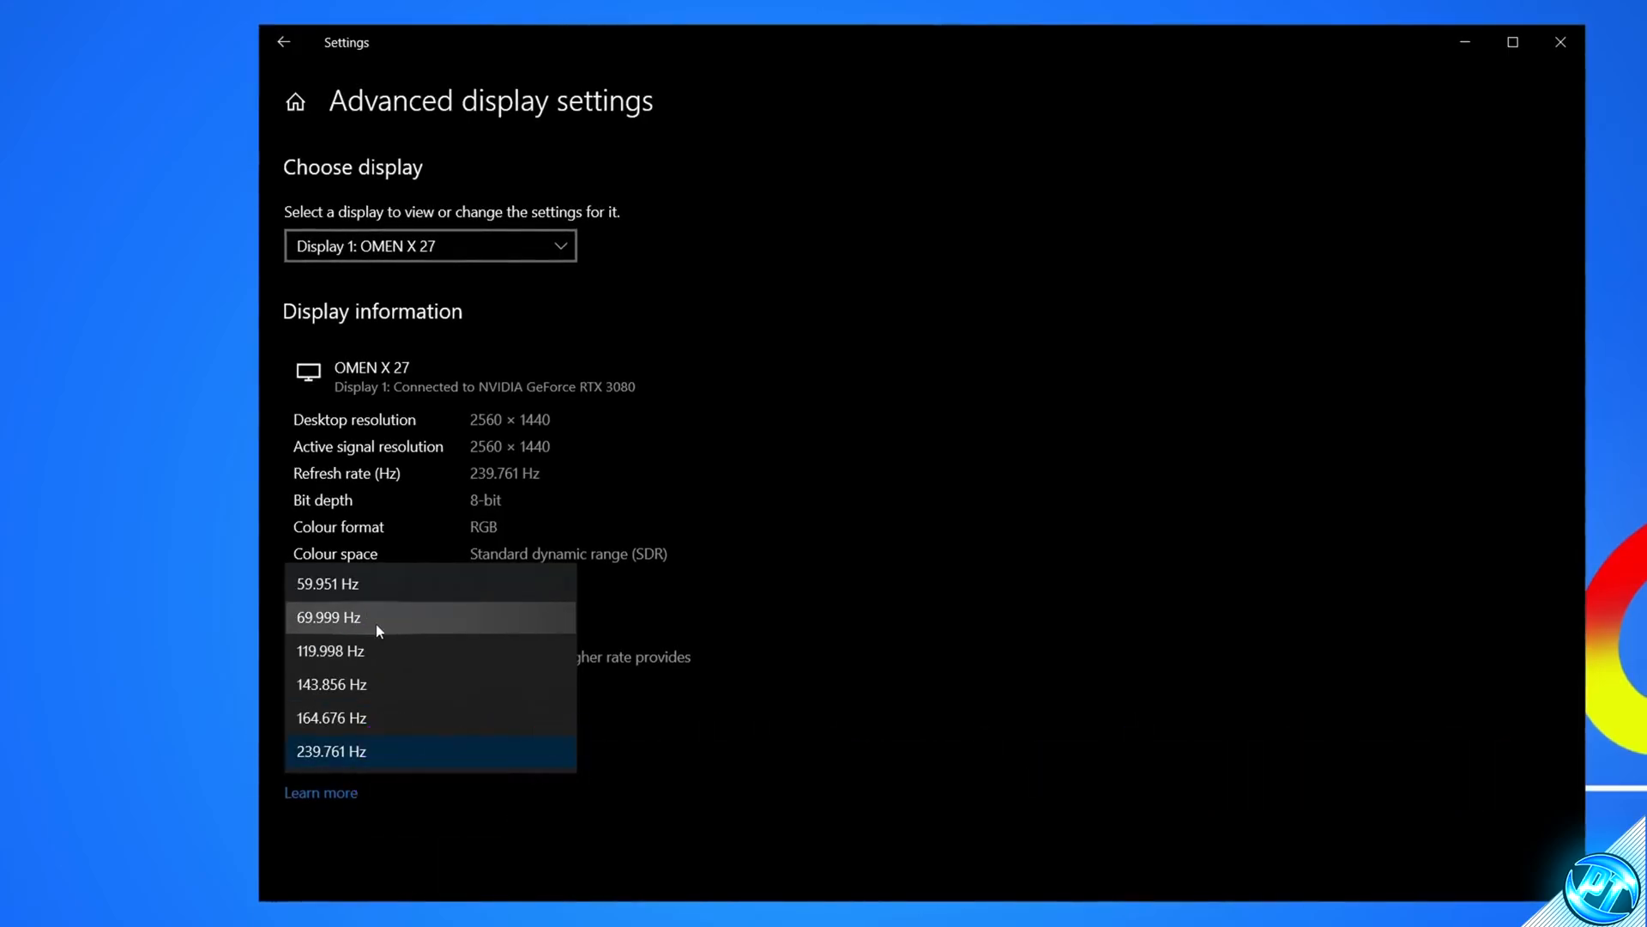
left_click(400, 759)
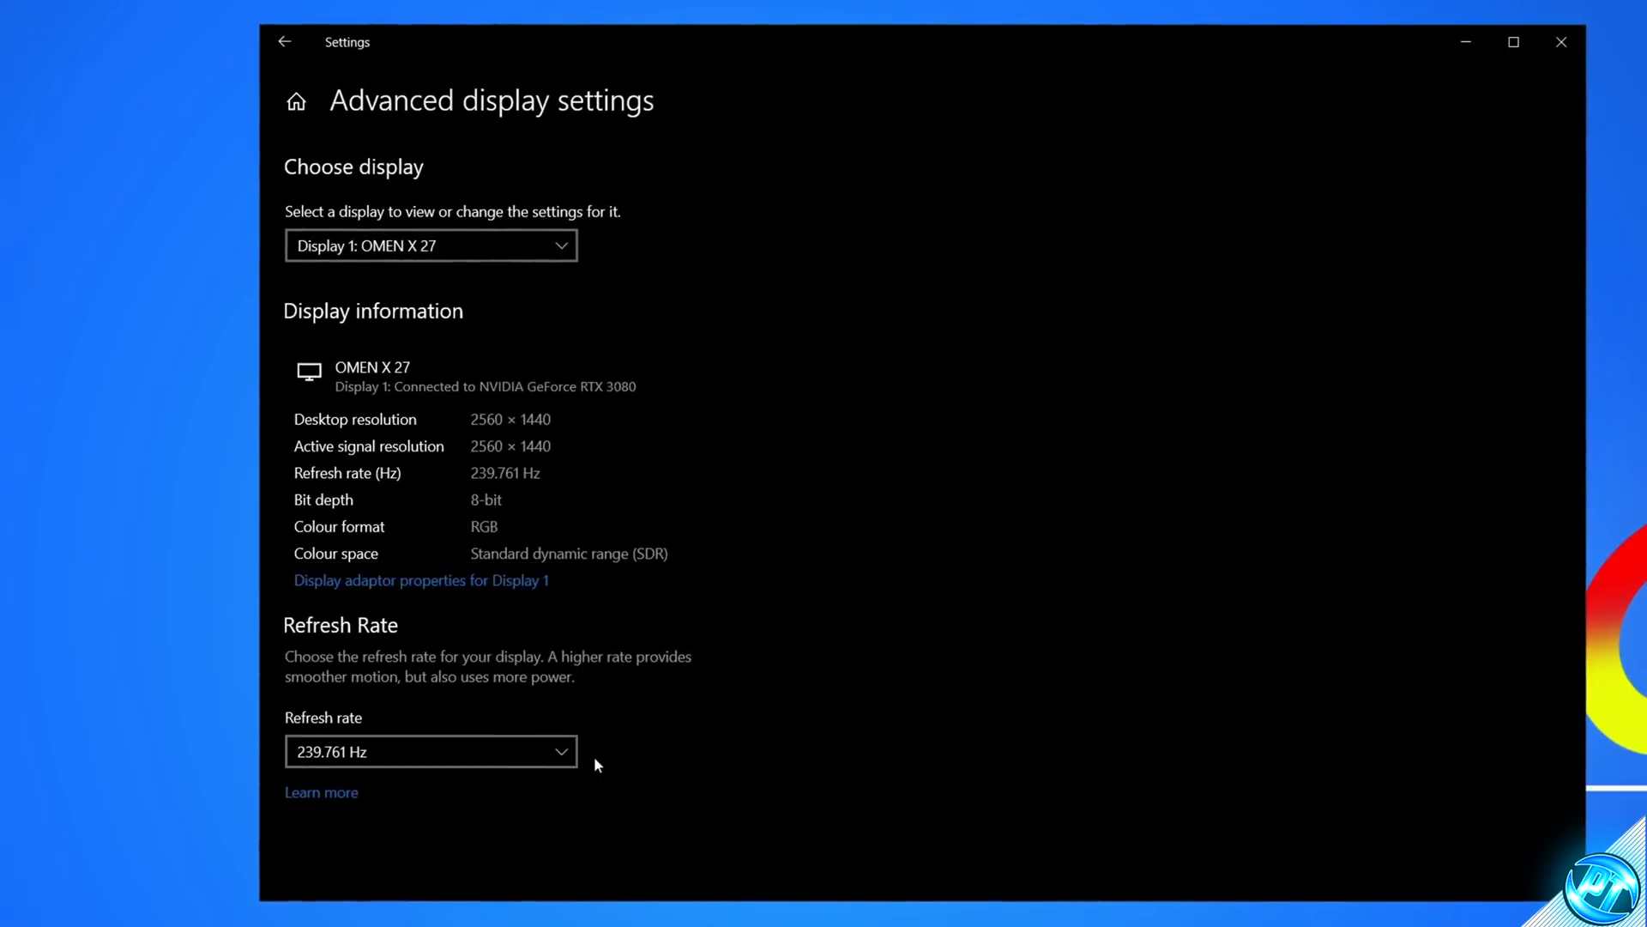